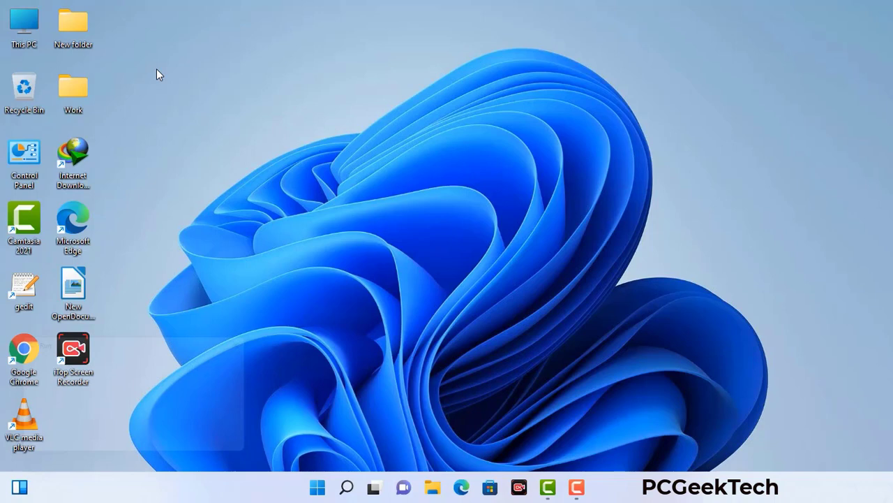
# - Launch msconfig and enable Safe boot with the Network option, applying it and confirming the restart
pyautogui.press('super+r')
pyautogui.moveTo(153, 340); pyautogui.dragTo(393, 111)
pyautogui.click(356, 175)
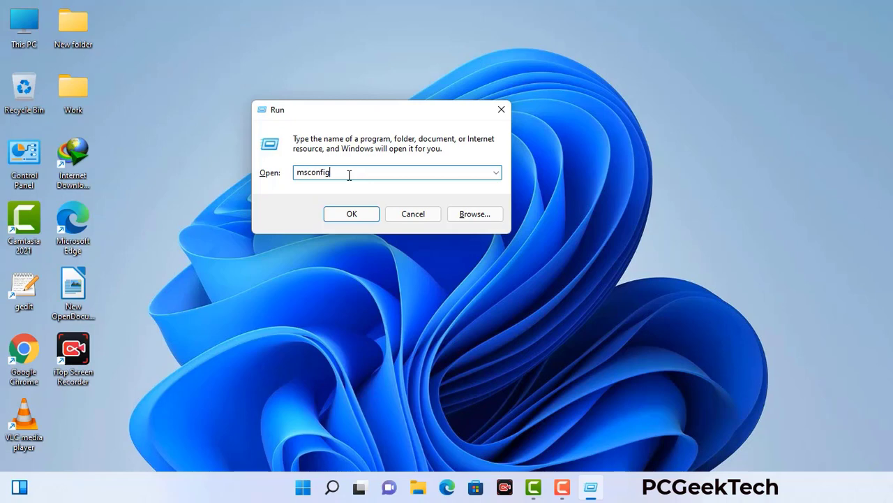
pyautogui.click(345, 217)
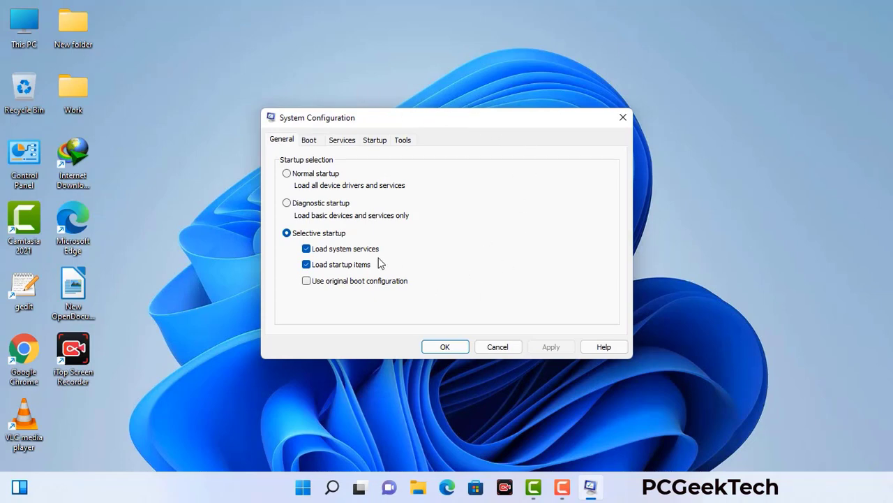
pyautogui.click(310, 142)
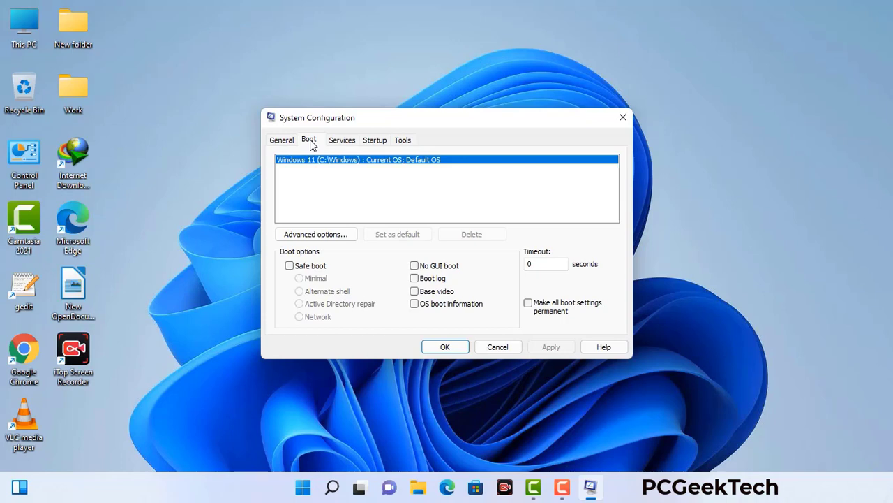
pyautogui.click(289, 268)
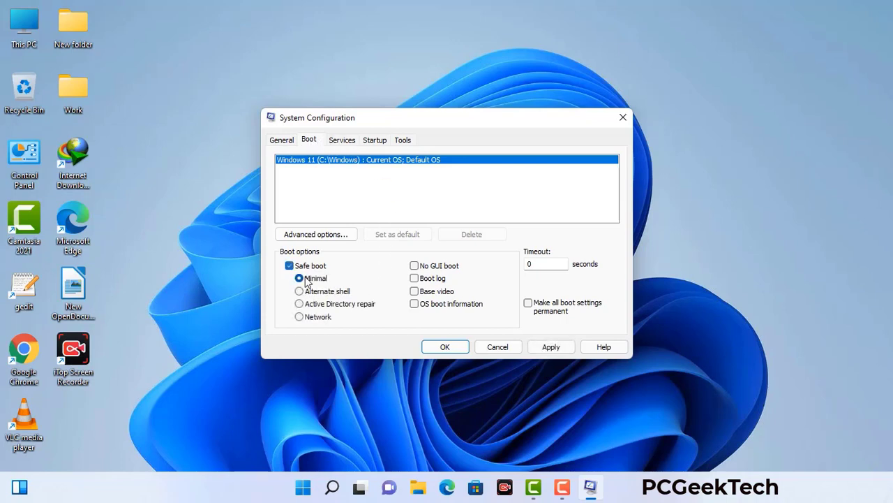
pyautogui.click(317, 318)
pyautogui.click(551, 347)
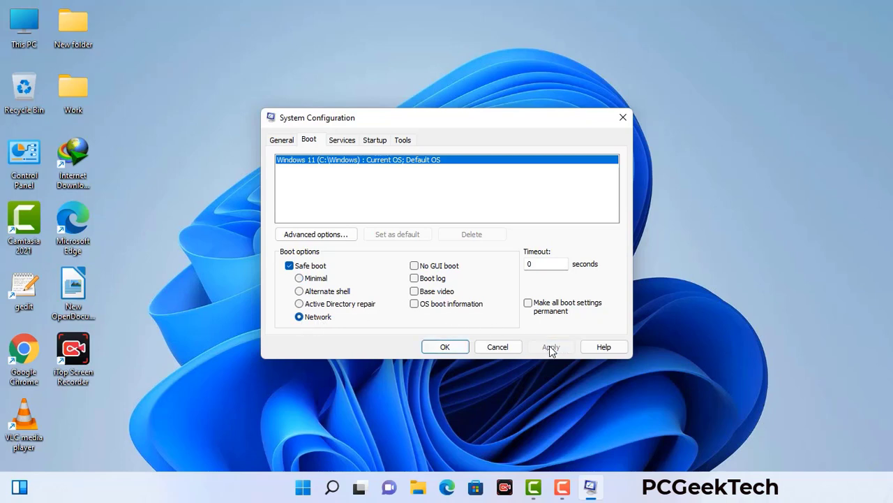
pyautogui.click(444, 347)
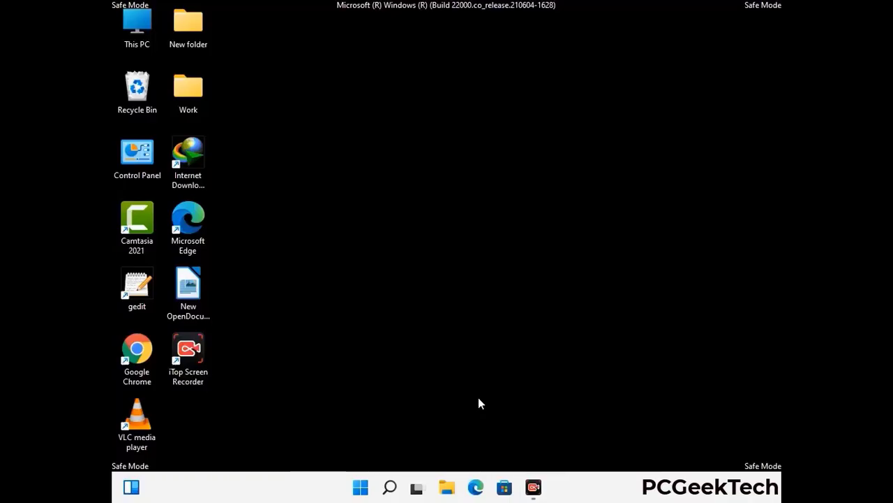
# - Turn on 'Show hidden files, folders, and drives' in File Explorer Options, then close Control Panel
pyautogui.doubleClick(137, 166)
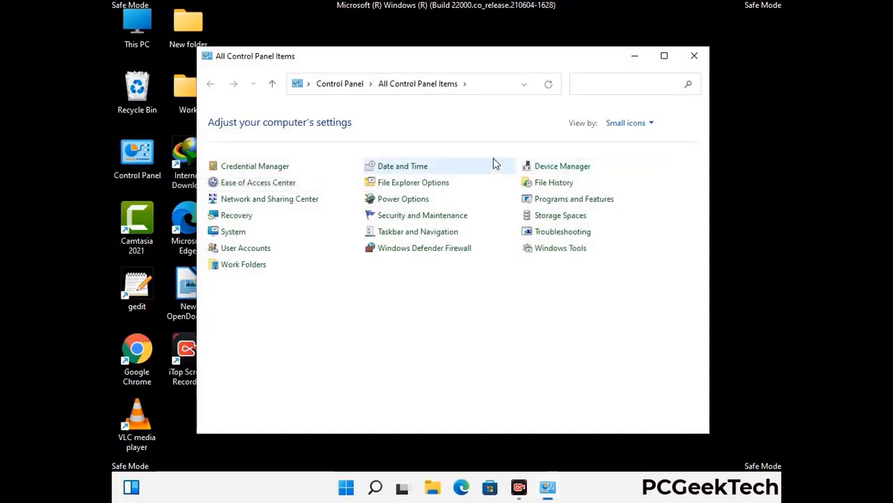
pyautogui.click(431, 184)
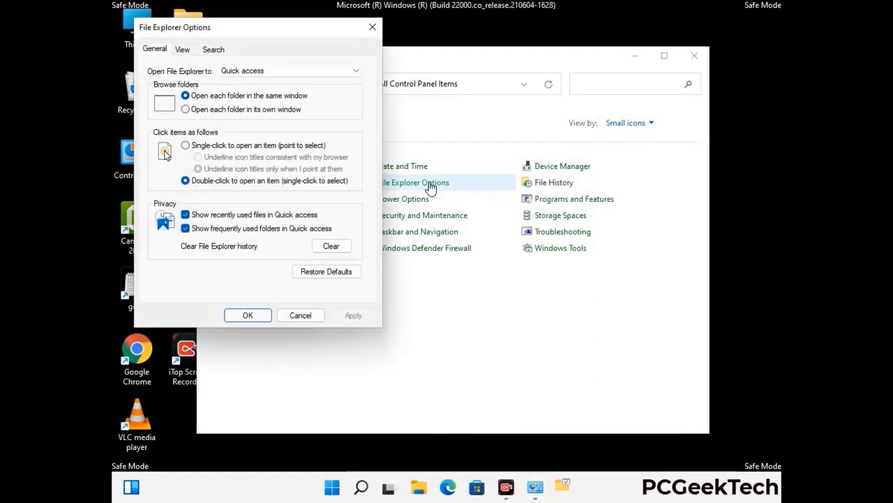
pyautogui.click(184, 50)
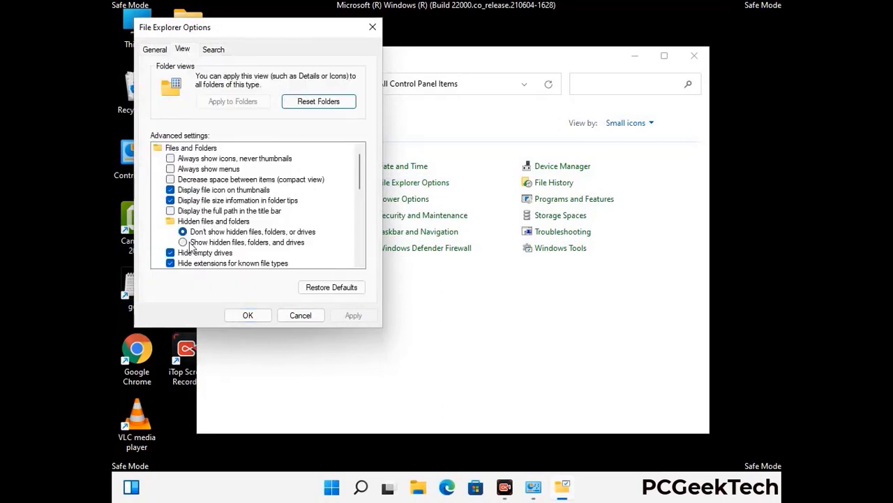
pyautogui.click(182, 243)
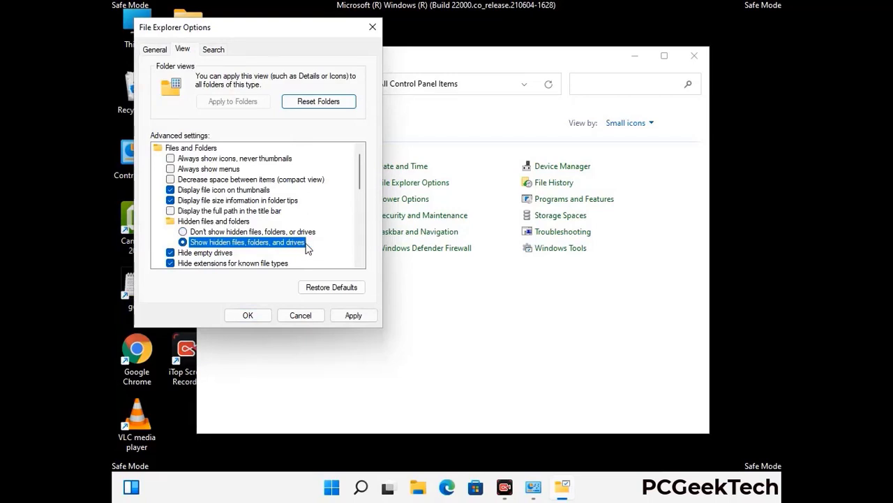
pyautogui.click(353, 316)
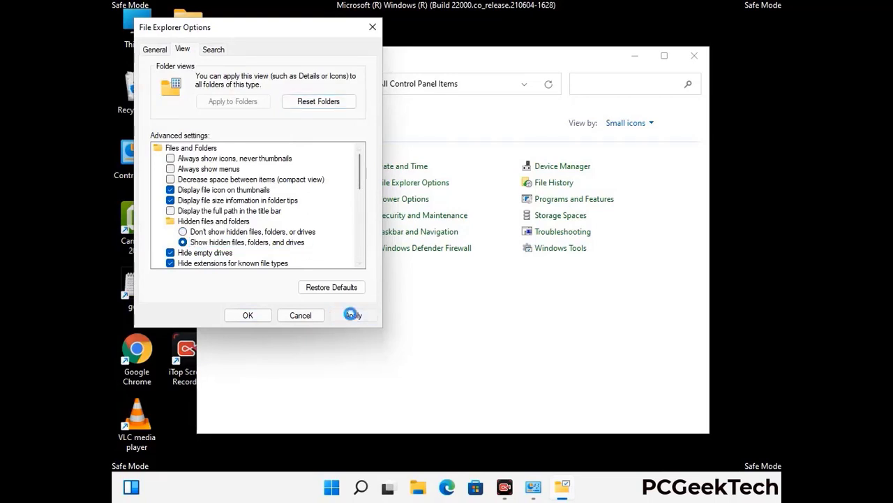
pyautogui.click(238, 317)
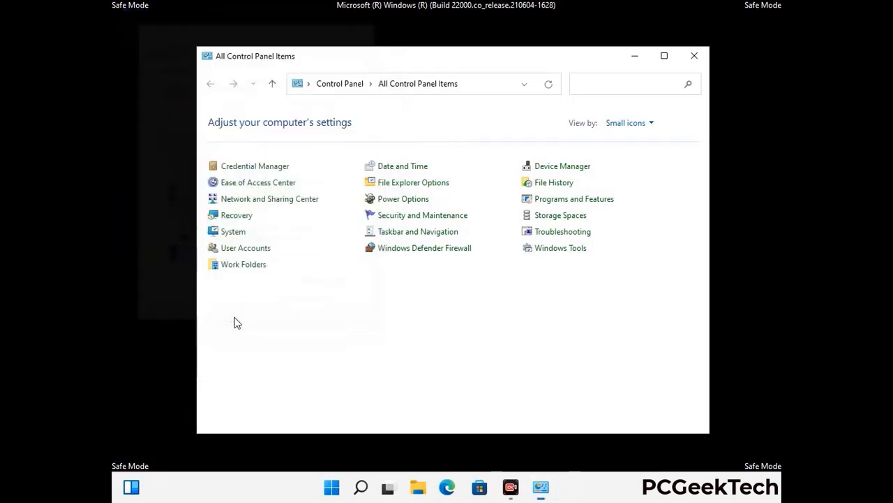
pyautogui.click(694, 56)
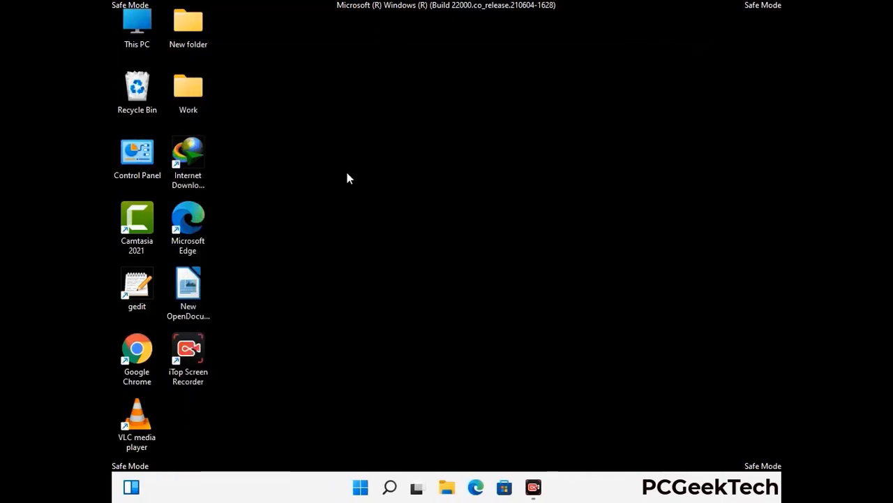
# - Browse from This PC to C:\Windows\System32\drivers\etc and select the hosts file
pyautogui.doubleClick(134, 38)
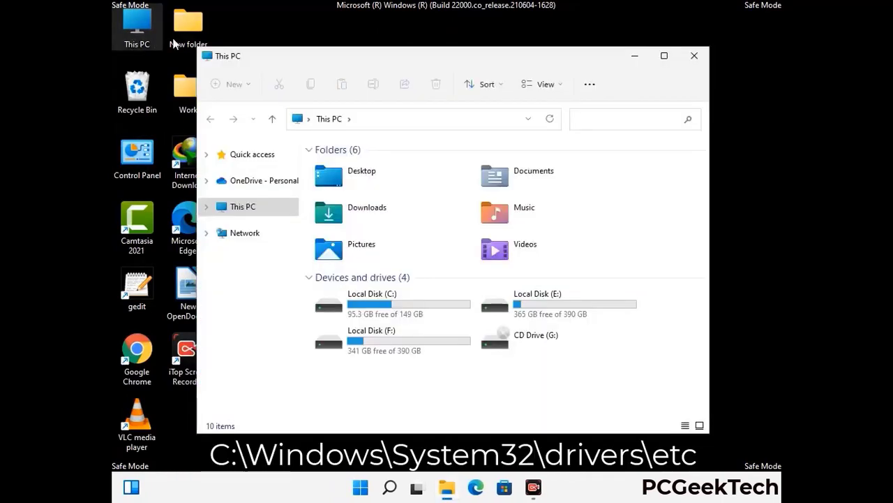
pyautogui.doubleClick(392, 306)
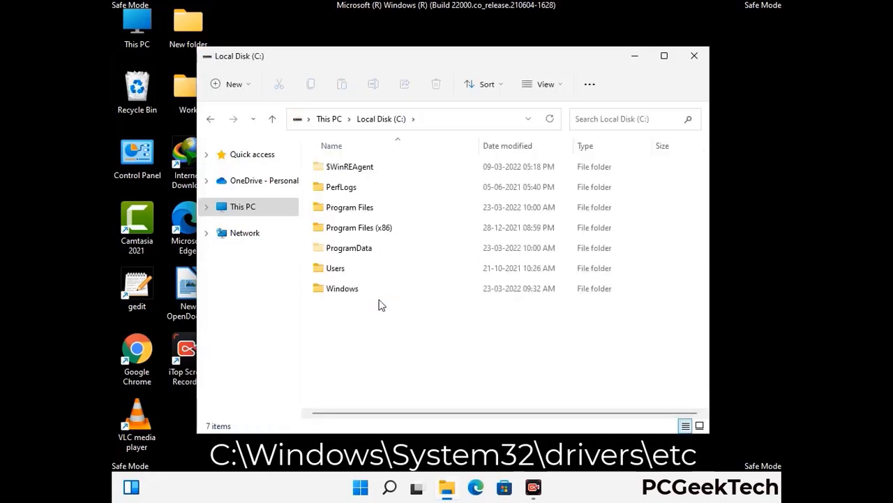
pyautogui.doubleClick(338, 288)
pyautogui.scroll(-6, 447, 299)
pyautogui.scroll(-12, 441, 302)
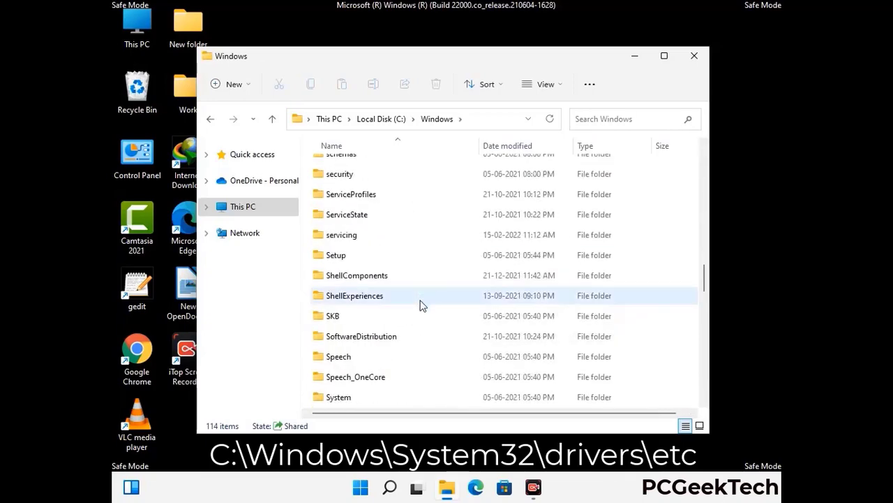
pyautogui.scroll(-2, 421, 305)
pyautogui.doubleClick(342, 295)
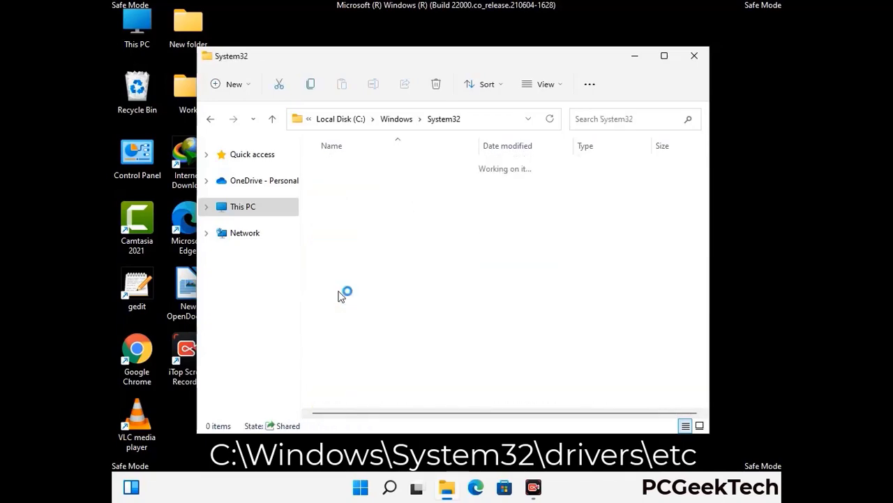
pyautogui.scroll(-5, 384, 300)
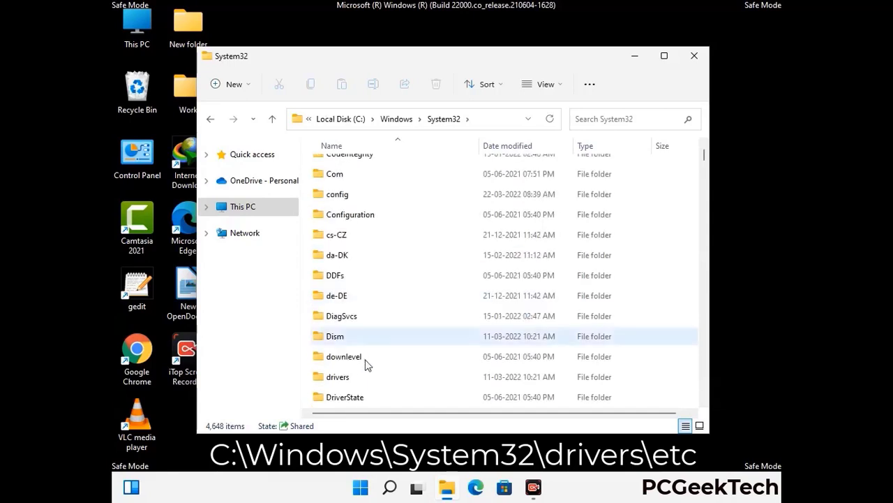
pyautogui.doubleClick(346, 380)
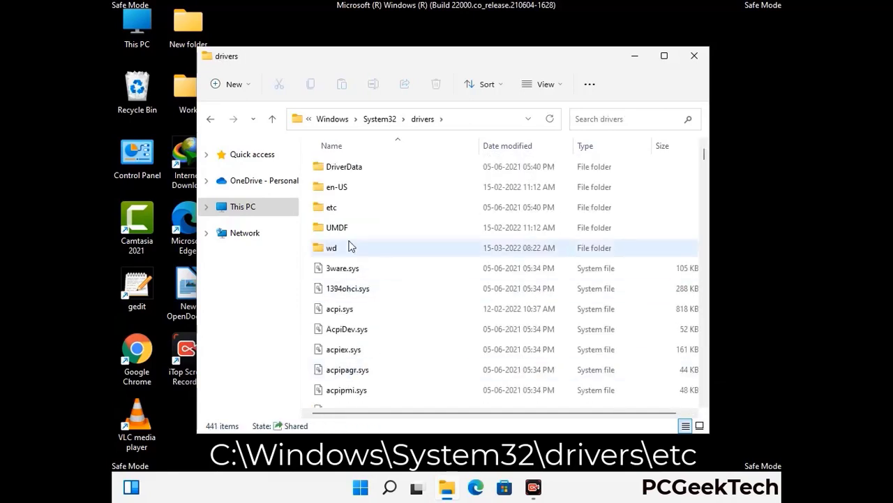
pyautogui.doubleClick(332, 209)
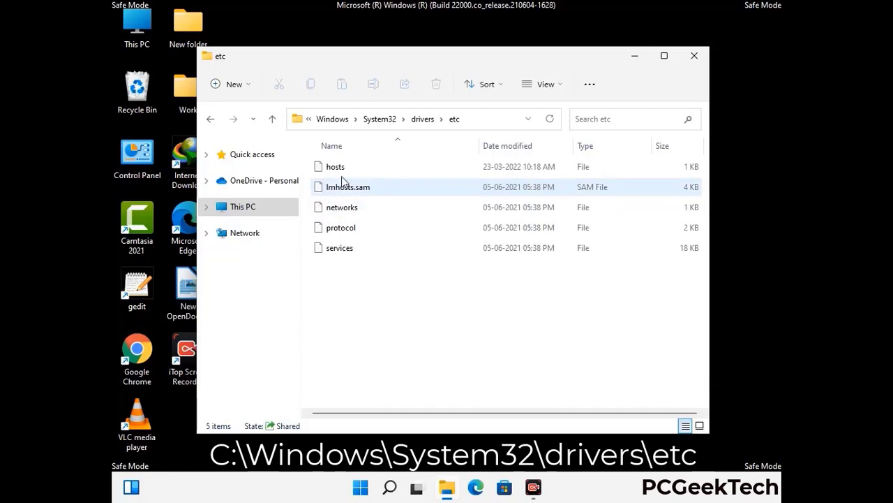
pyautogui.click(342, 171)
# - Open hosts in Notepad, add a blank line after the localhost entries, save, and close Notepad
pyautogui.doubleClick(342, 174)
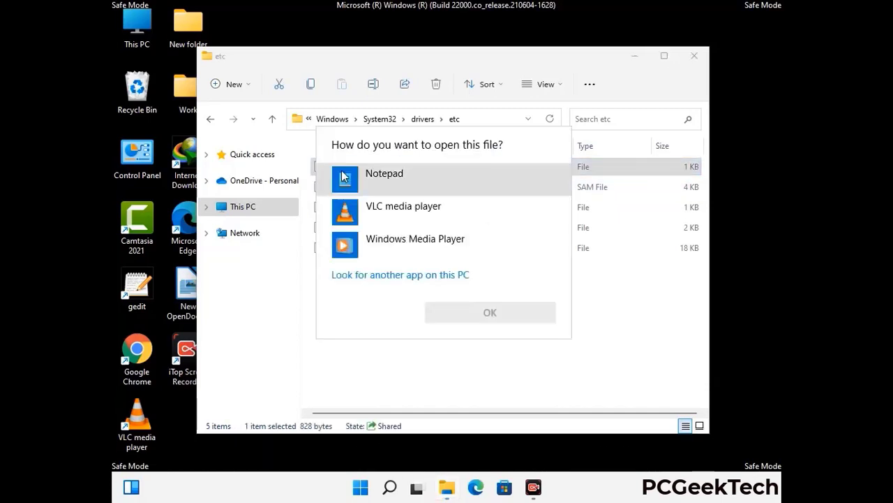
pyautogui.click(405, 177)
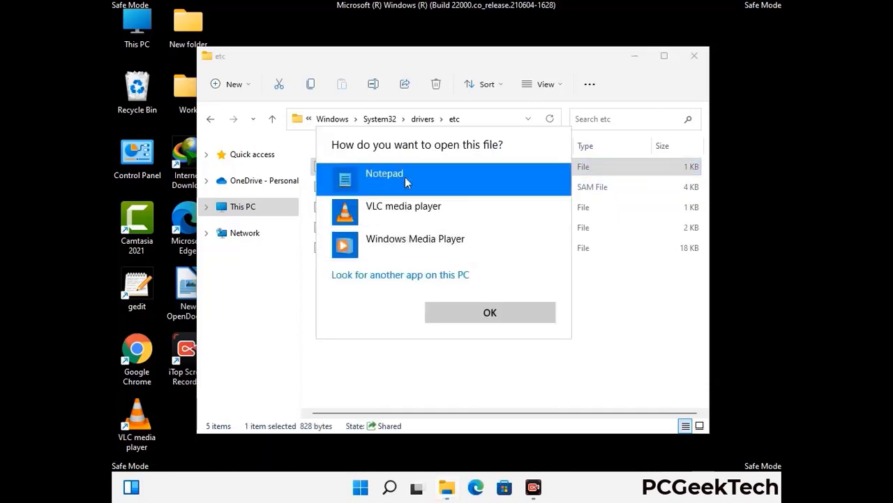
pyautogui.click(490, 314)
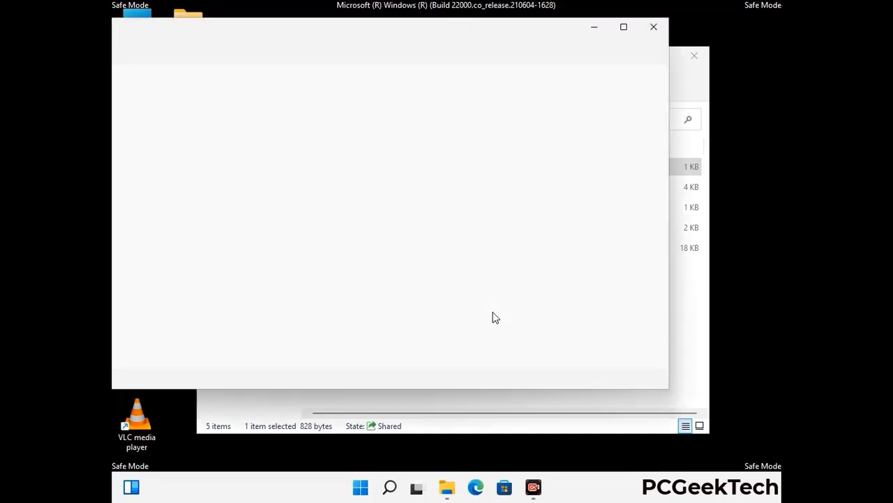
pyautogui.moveTo(340, 42); pyautogui.dragTo(466, 40)
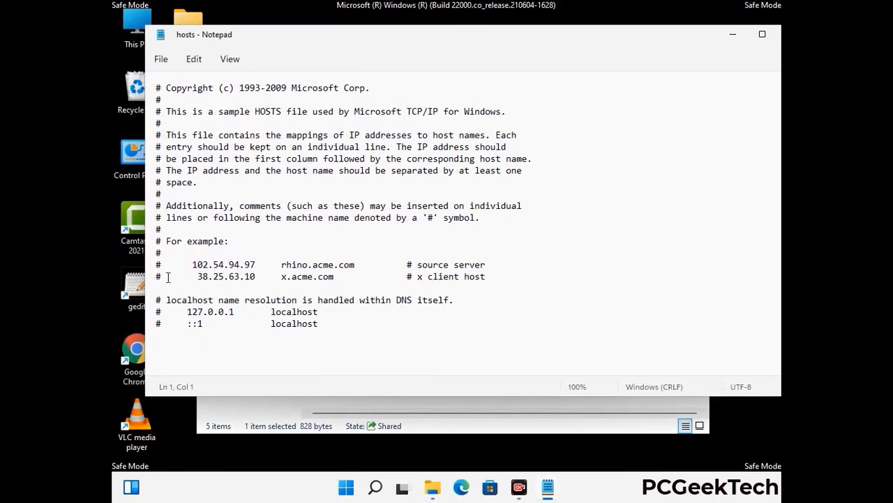
pyautogui.click(334, 328)
pyautogui.press('Return')
pyautogui.scroll(-1, 342, 209)
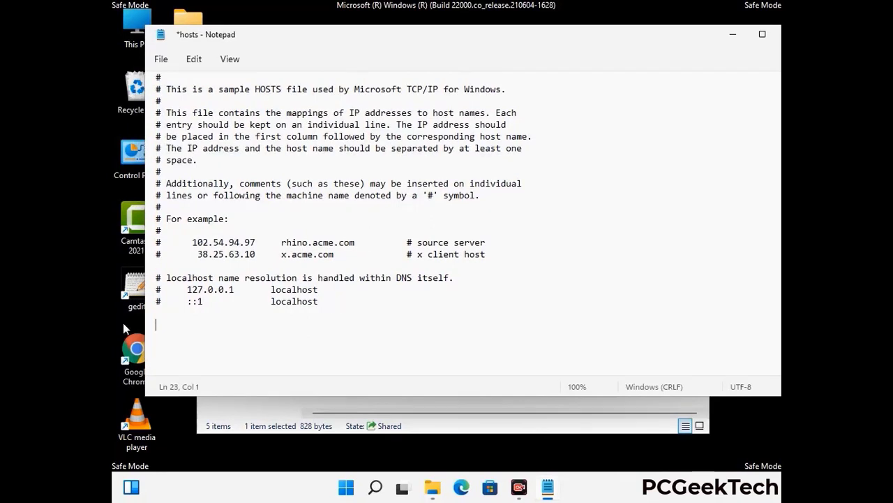
pyautogui.click(161, 60)
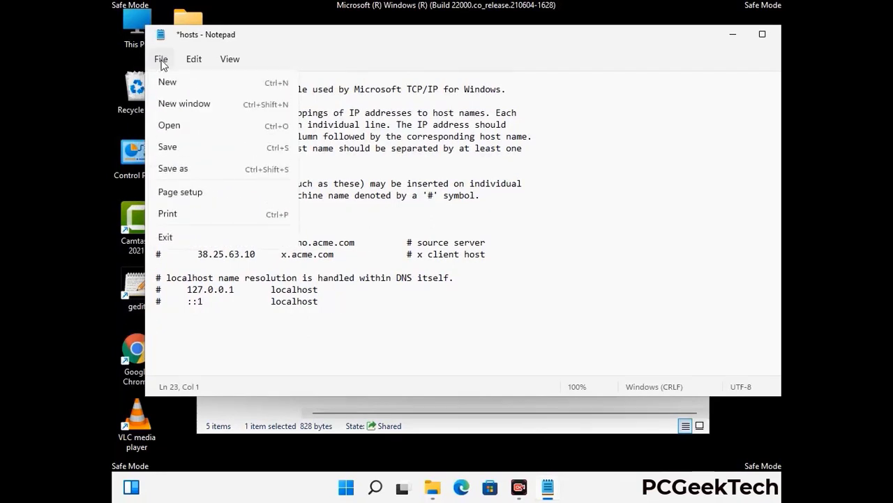
pyautogui.click(168, 148)
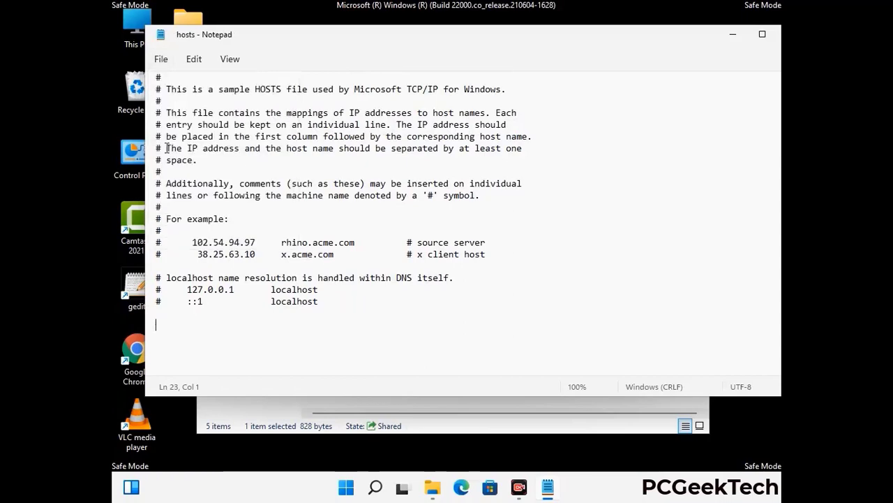
pyautogui.moveTo(675, 43); pyautogui.dragTo(574, 45)
pyautogui.click(688, 37)
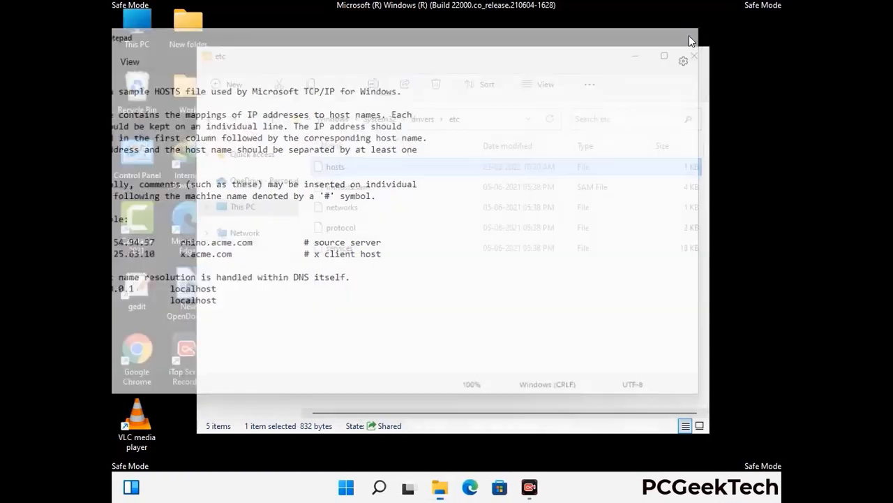
# - Close the etc folder window and run %appdata% to open AppData\Roaming
pyautogui.click(695, 52)
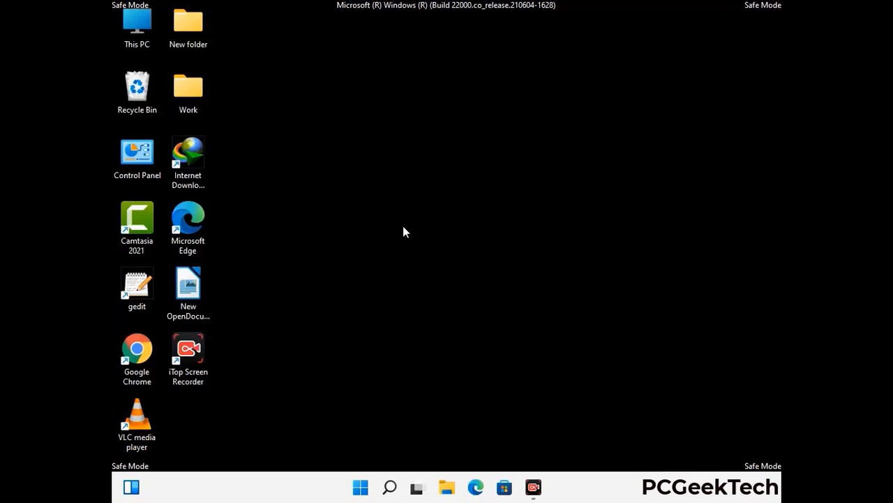
pyautogui.press('super+r')
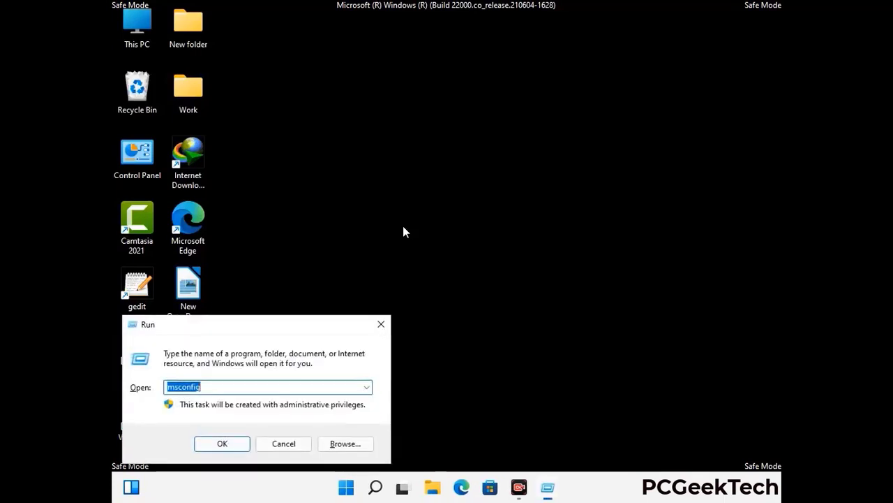
pyautogui.moveTo(256, 319); pyautogui.dragTo(415, 138)
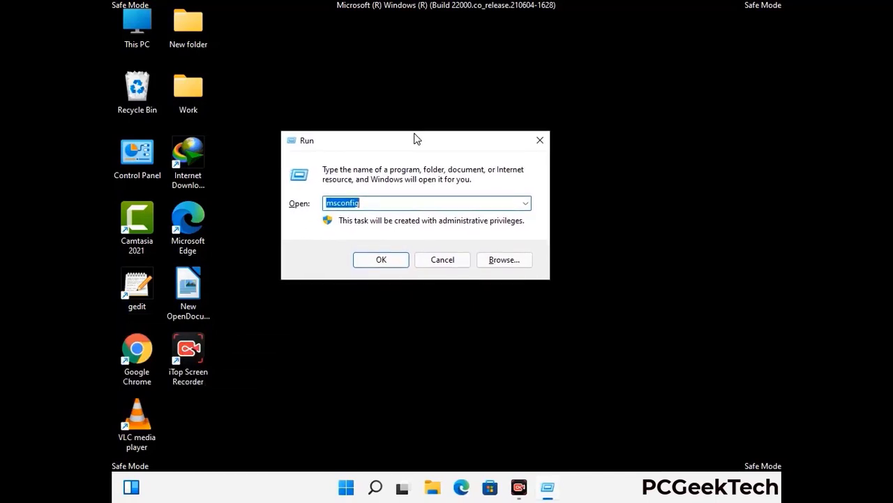
pyautogui.write('%')
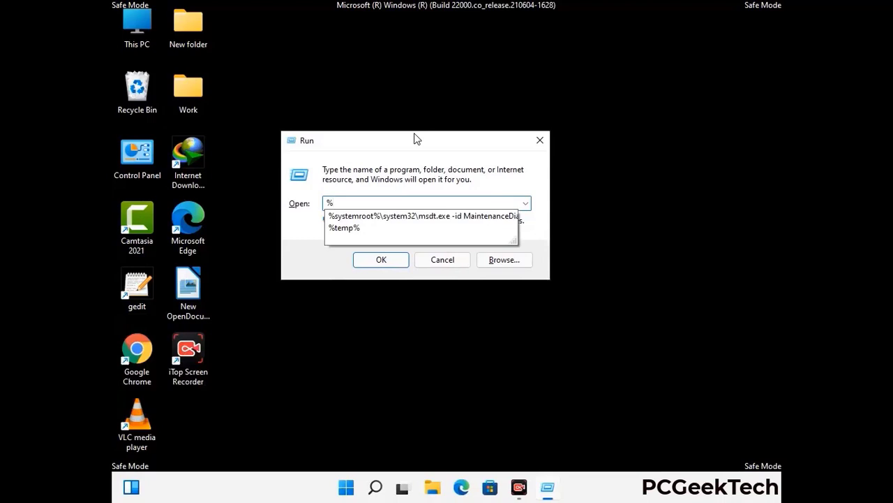
pyautogui.write('appdata%')
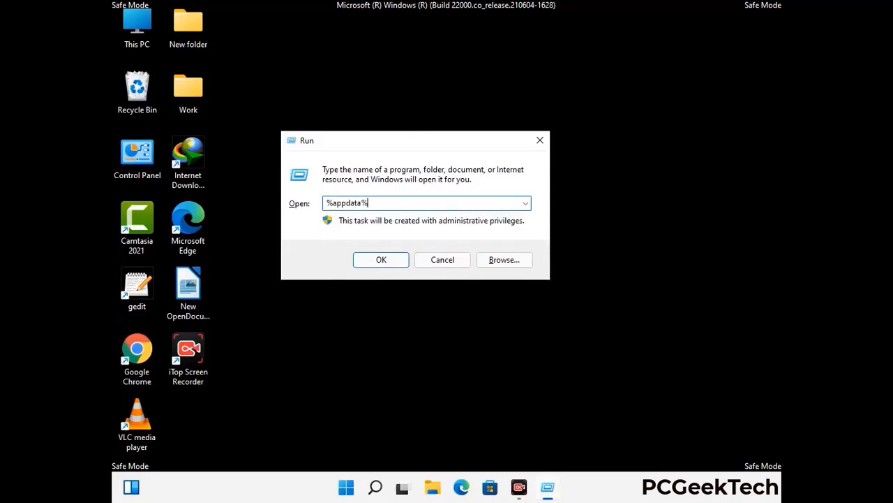
pyautogui.press('Return')
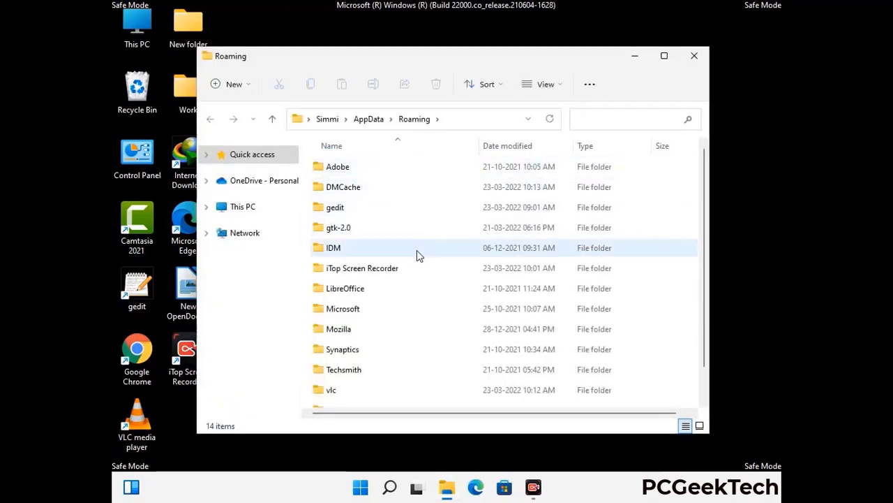
# - Delete the Zoom folder from AppData\Roaming, leaving 13 items, and close the window
pyautogui.scroll(-1, 419, 252)
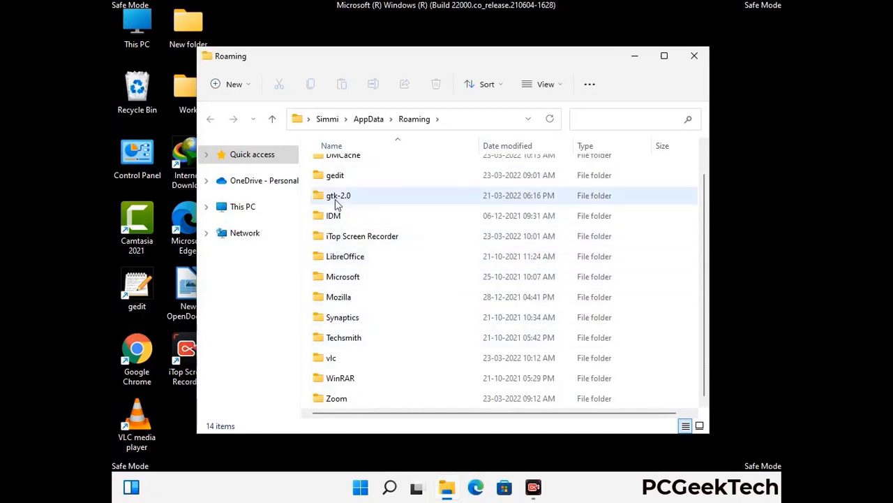
pyautogui.scroll(1, 334, 210)
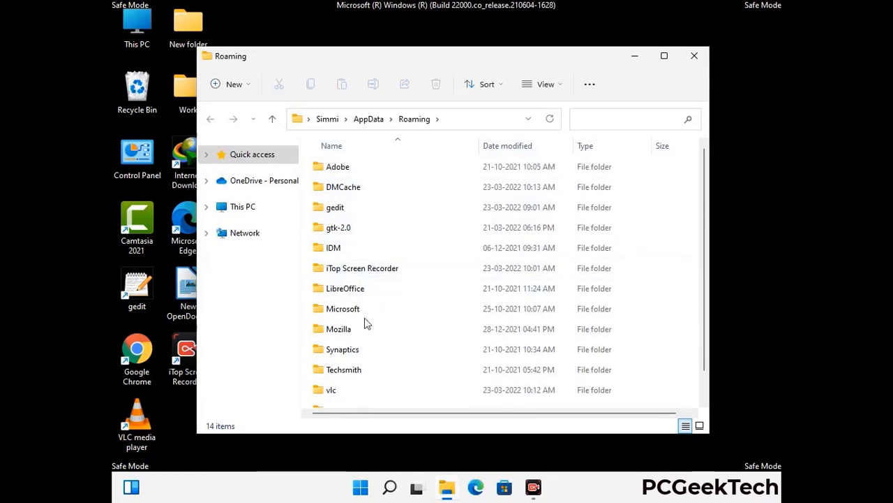
pyautogui.scroll(-1, 365, 325)
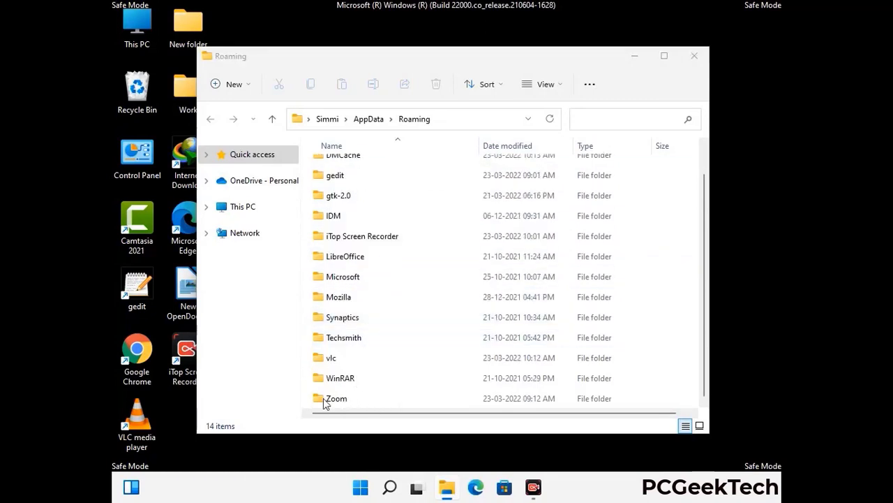
pyautogui.click(500, 395)
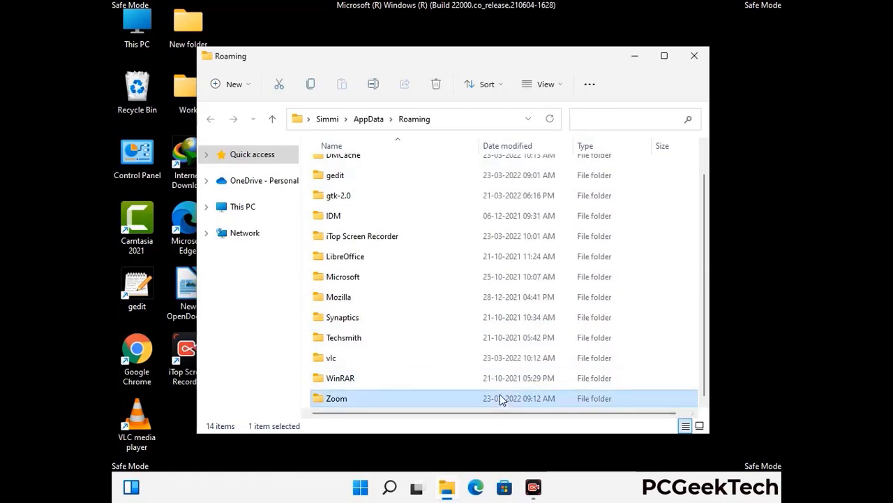
pyautogui.click(443, 89)
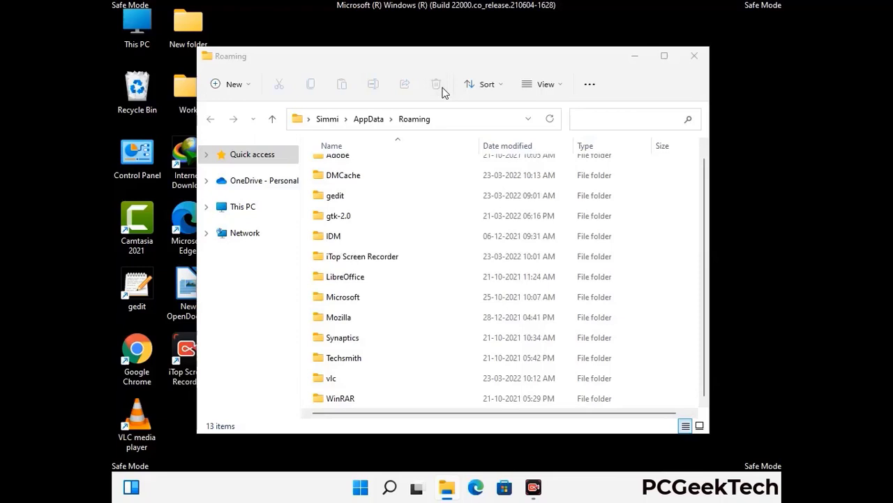
pyautogui.click(694, 57)
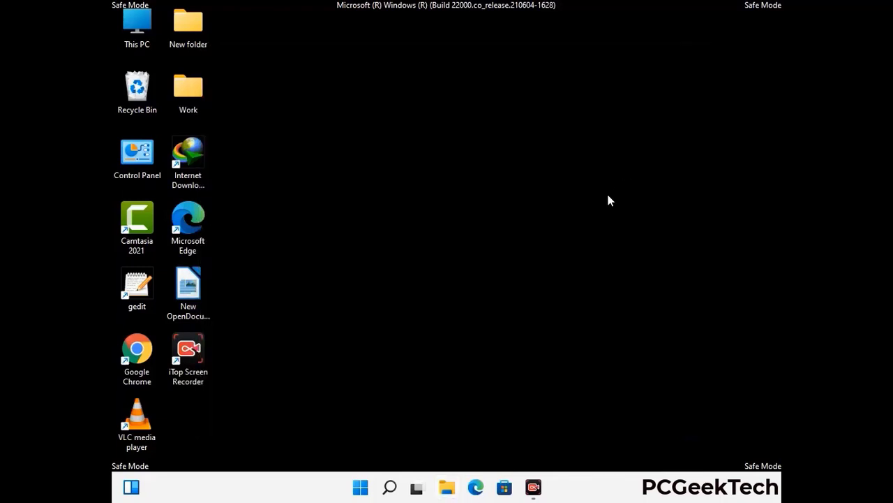
# - Run %LocalAppData%, delete the Mozilla folder in AppData\Local, and close that window
pyautogui.press('super+r')
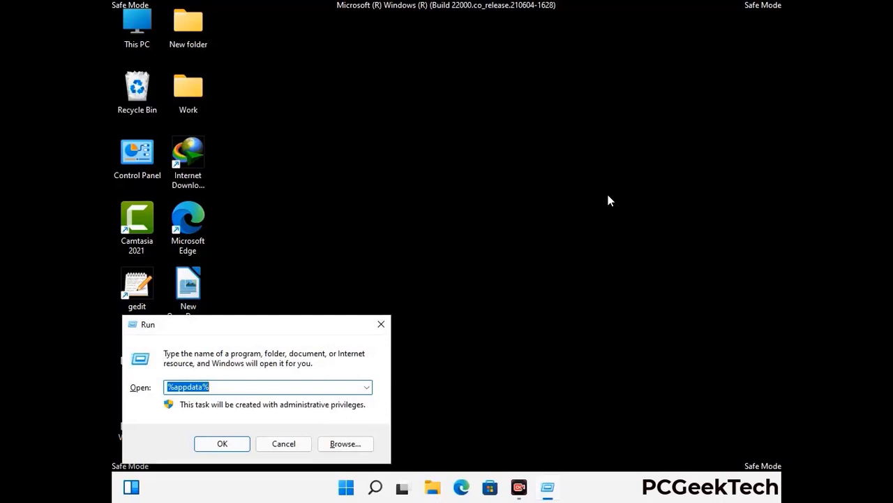
pyautogui.moveTo(279, 332); pyautogui.dragTo(468, 176)
pyautogui.write('%Local')
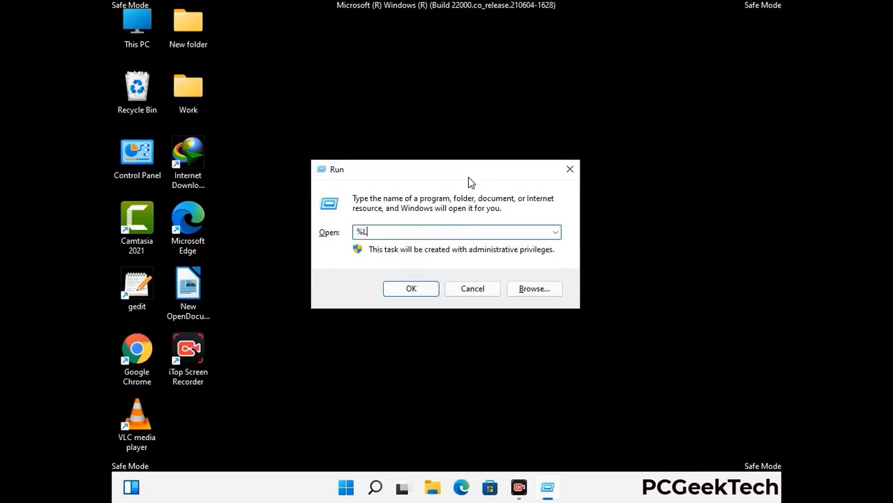
pyautogui.write('App')
pyautogui.press('Return')
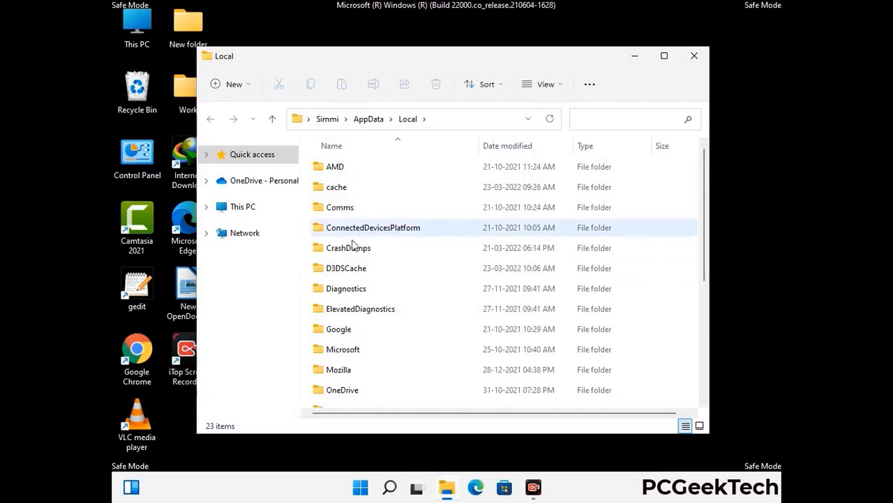
pyautogui.scroll(-1, 362, 293)
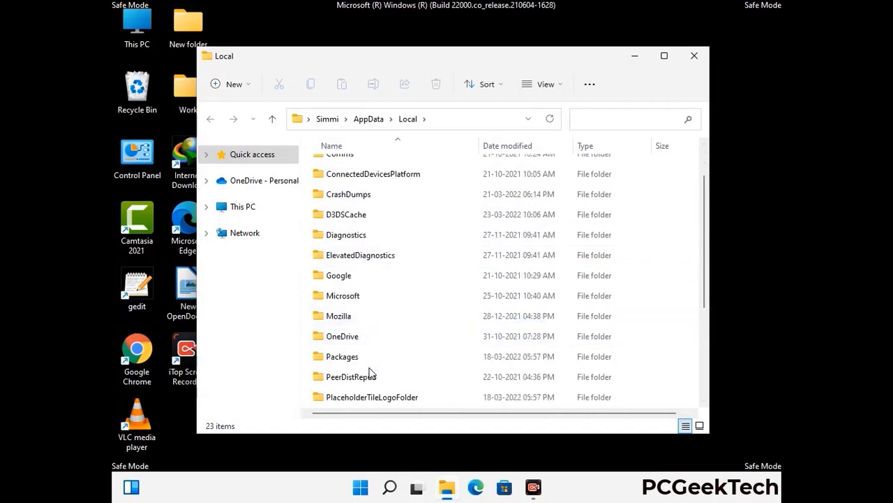
pyautogui.click(347, 319)
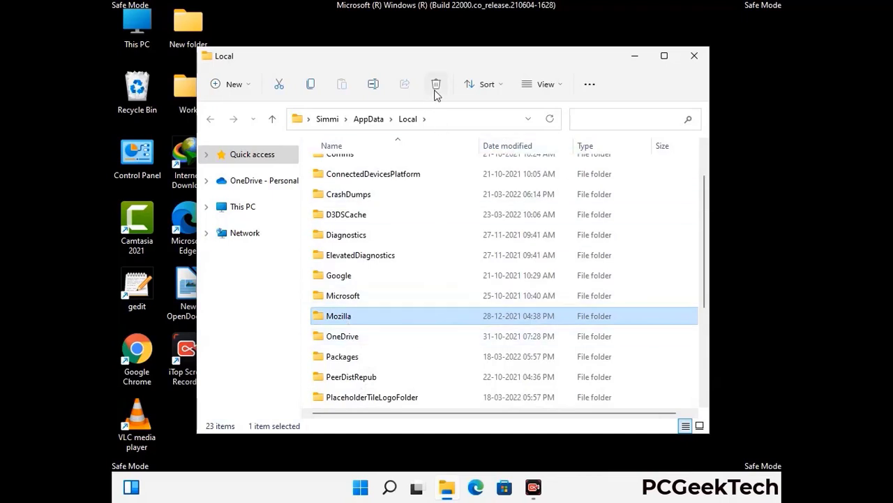
pyautogui.click(435, 85)
pyautogui.click(435, 89)
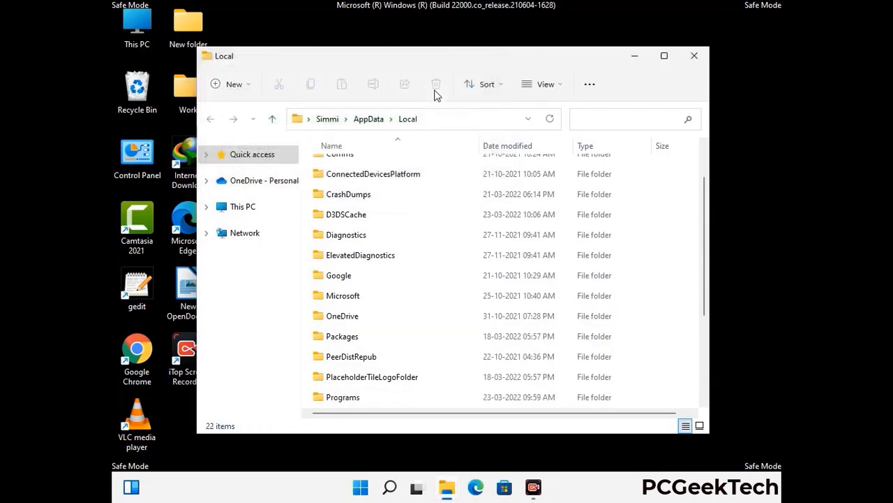
pyautogui.click(695, 63)
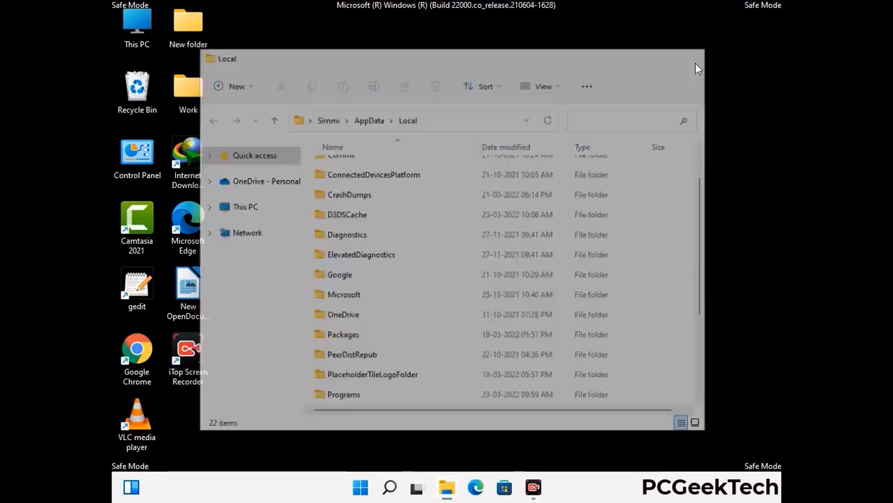
# - Run %ProgramData%, delete the Mozilla folder in C:\ProgramData, and close that window
pyautogui.press('super+r')
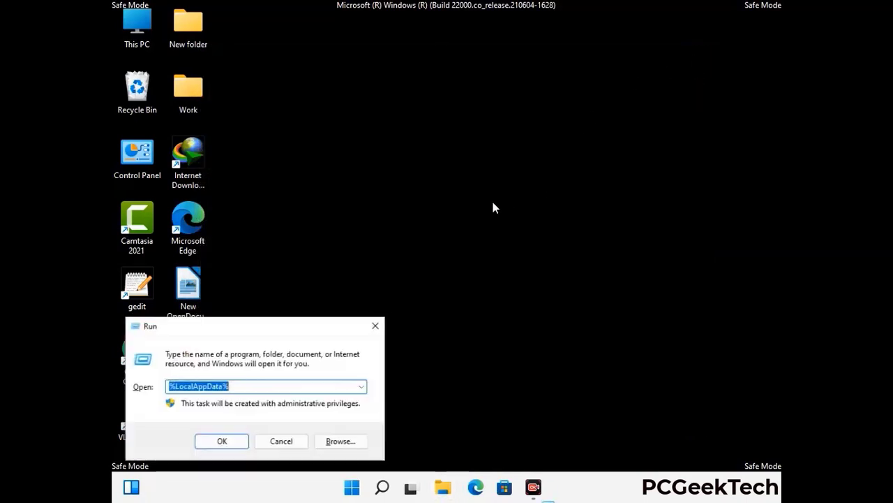
pyautogui.moveTo(229, 335); pyautogui.dragTo(410, 187)
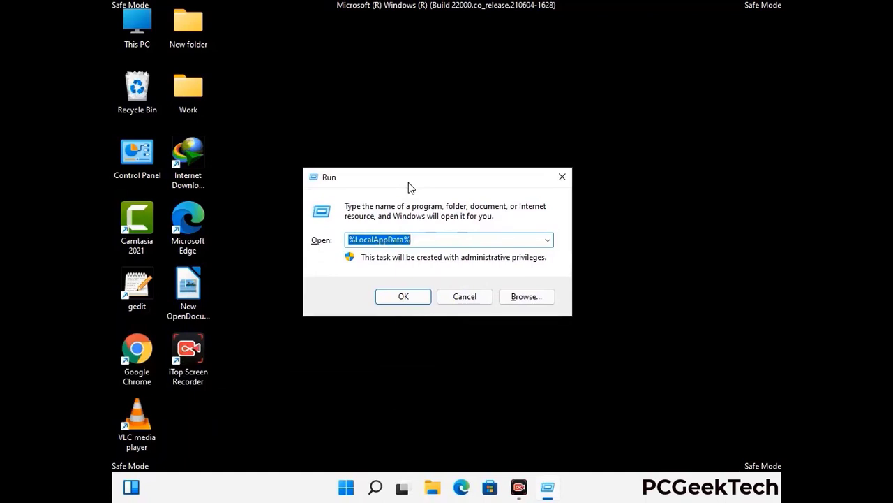
pyautogui.write('%')
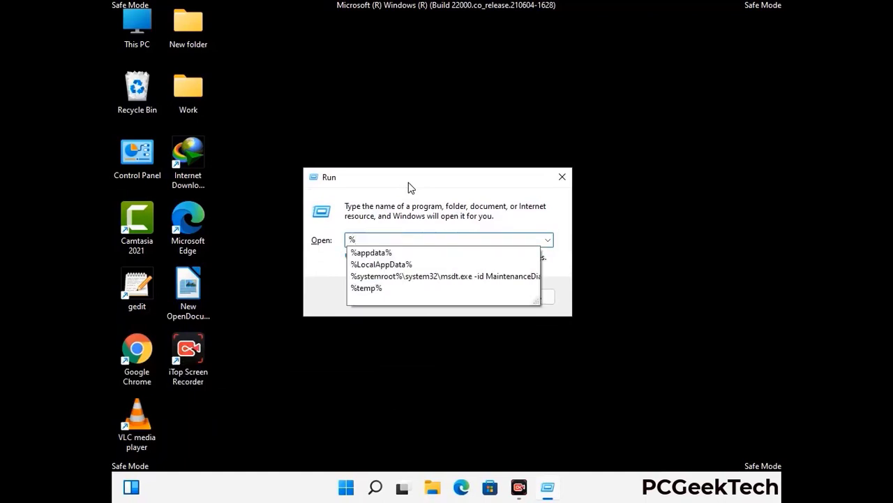
pyautogui.write('ProgramData%')
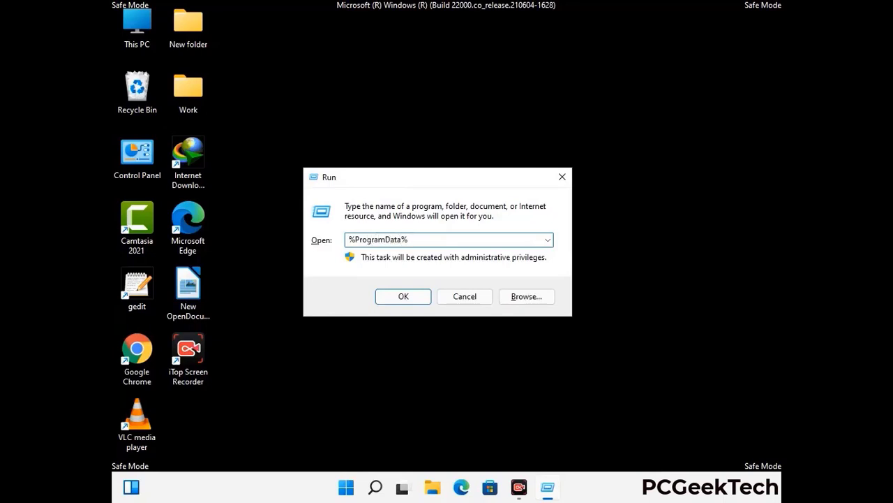
pyautogui.press('Return')
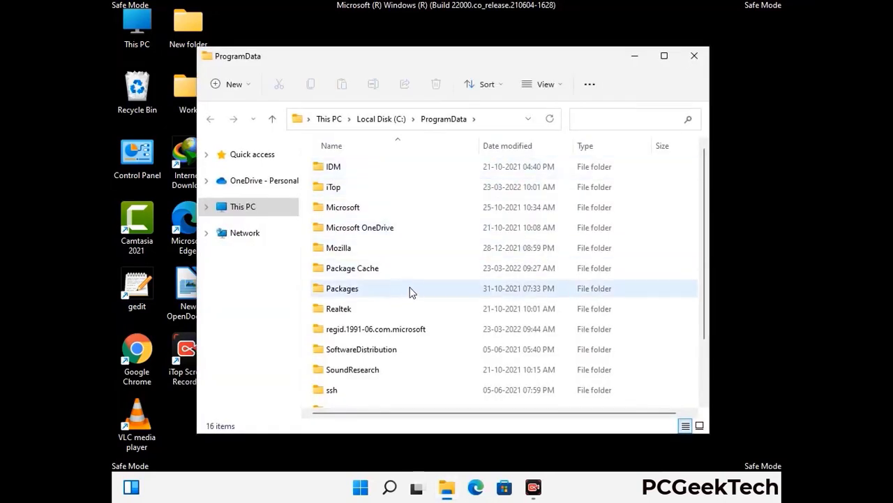
pyautogui.scroll(-1, 411, 295)
pyautogui.scroll(-1, 409, 307)
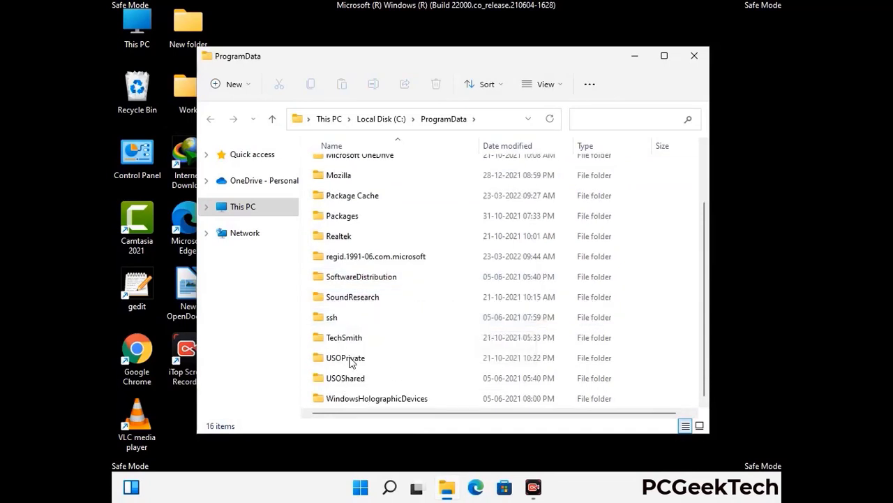
pyautogui.click(342, 176)
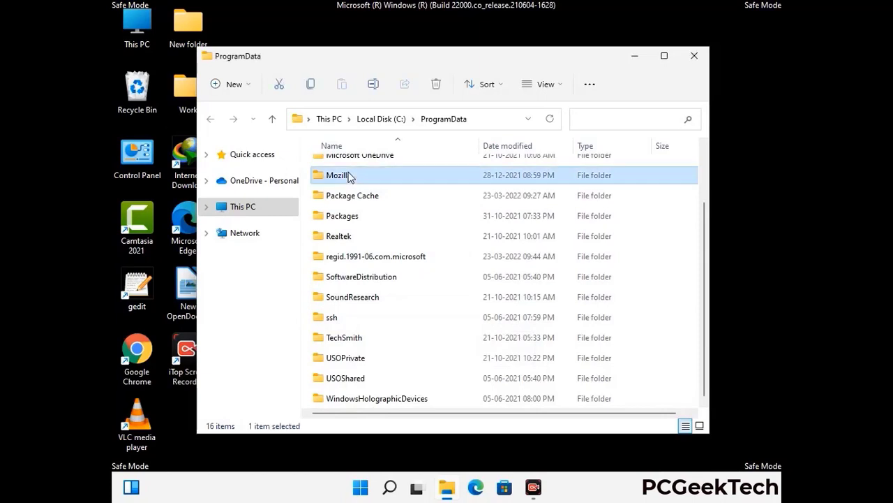
pyautogui.click(440, 85)
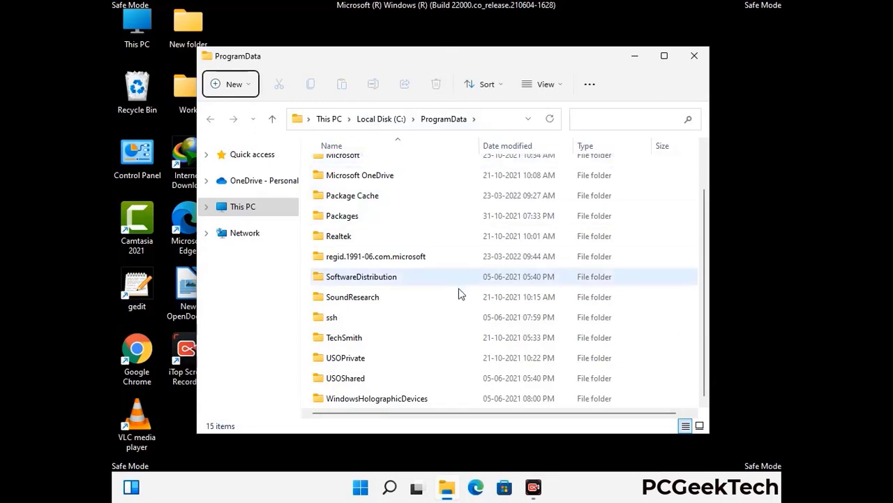
pyautogui.scroll(2, 459, 294)
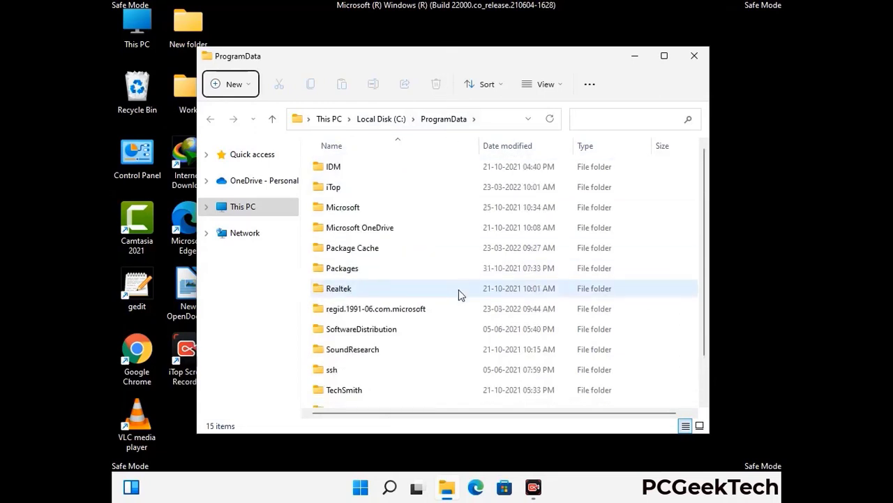
pyautogui.click(701, 58)
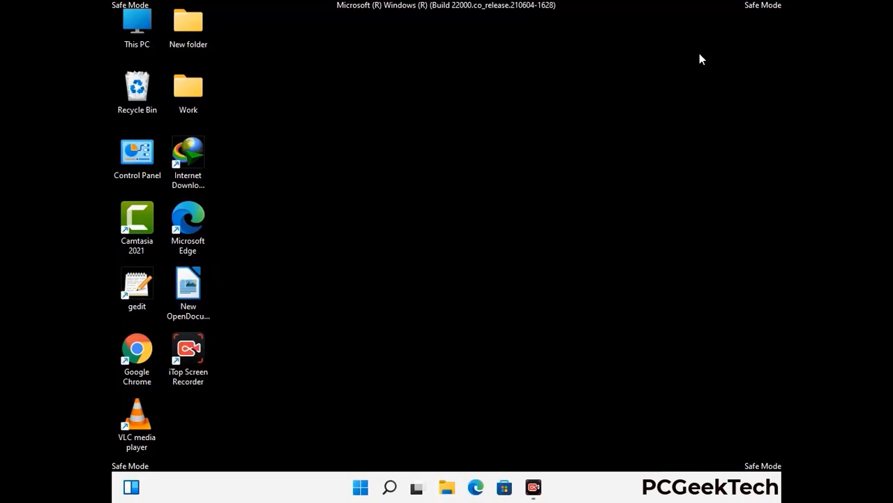
pyautogui.press('super+r')
pyautogui.moveTo(292, 324); pyautogui.dragTo(466, 180)
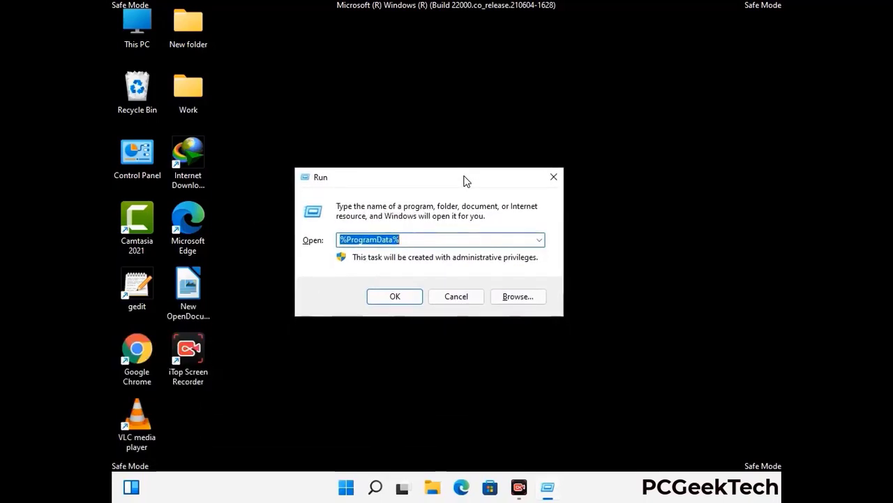
pyautogui.write('%Wi')
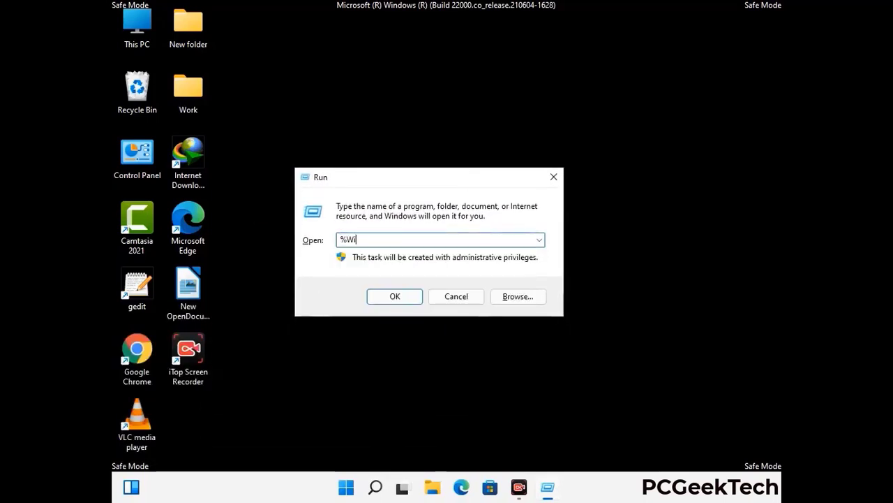
pyautogui.write('nDir%')
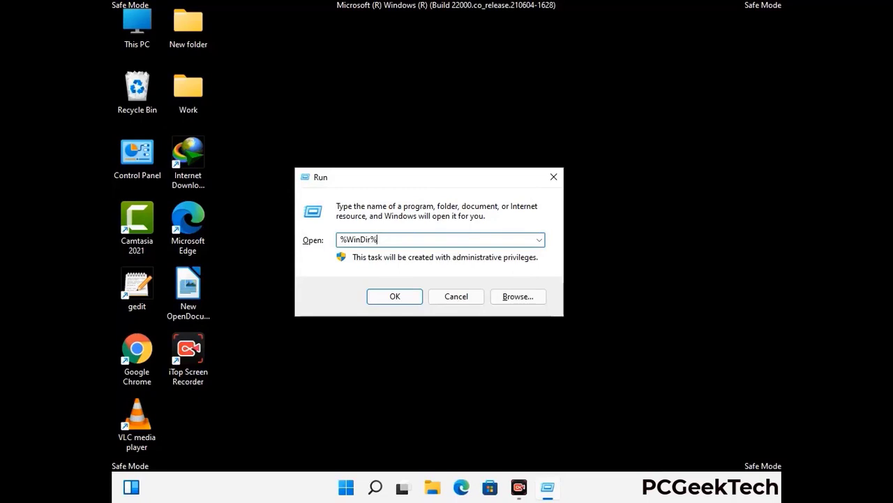
pyautogui.press('Return')
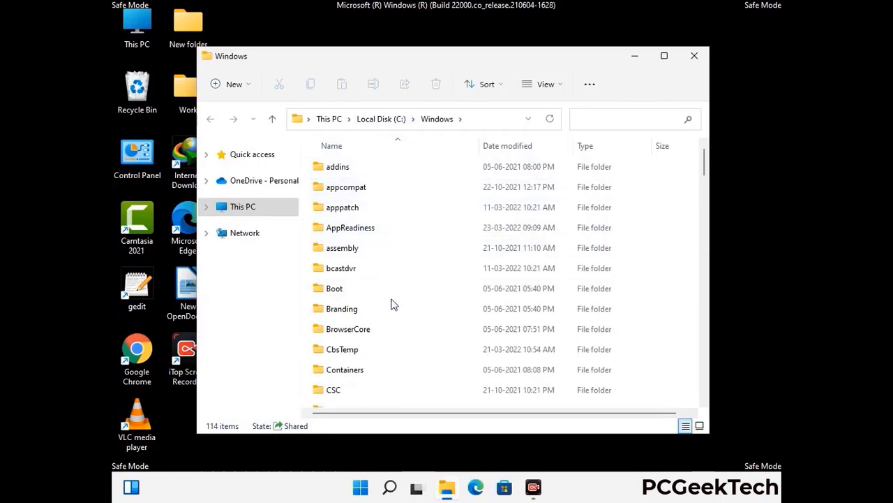
pyautogui.scroll(-1, 392, 308)
pyautogui.scroll(-3, 393, 311)
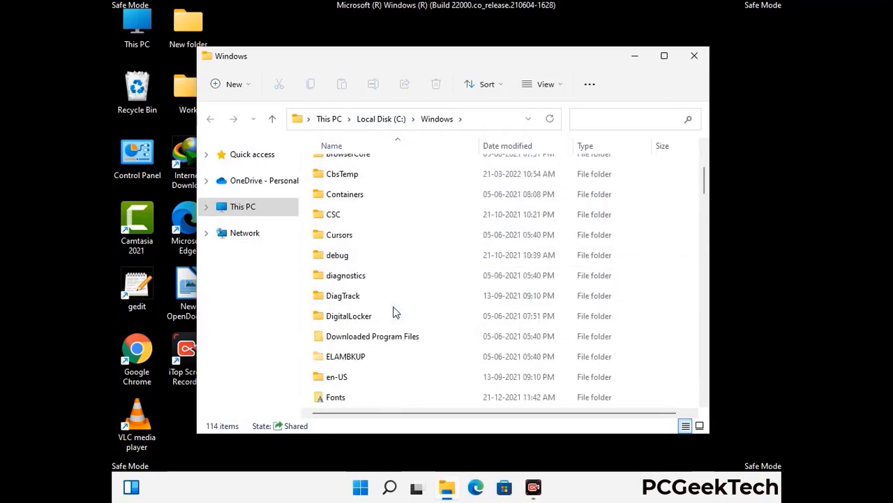
pyautogui.scroll(-5, 393, 315)
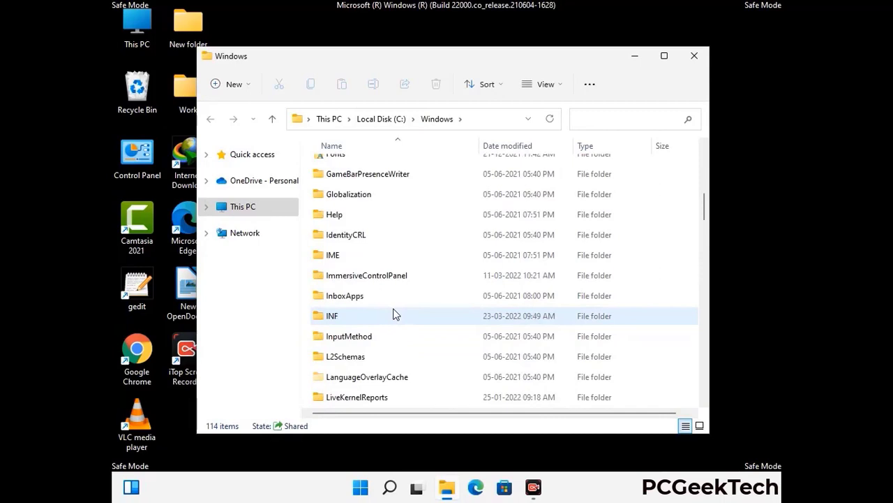
pyautogui.scroll(-4, 393, 314)
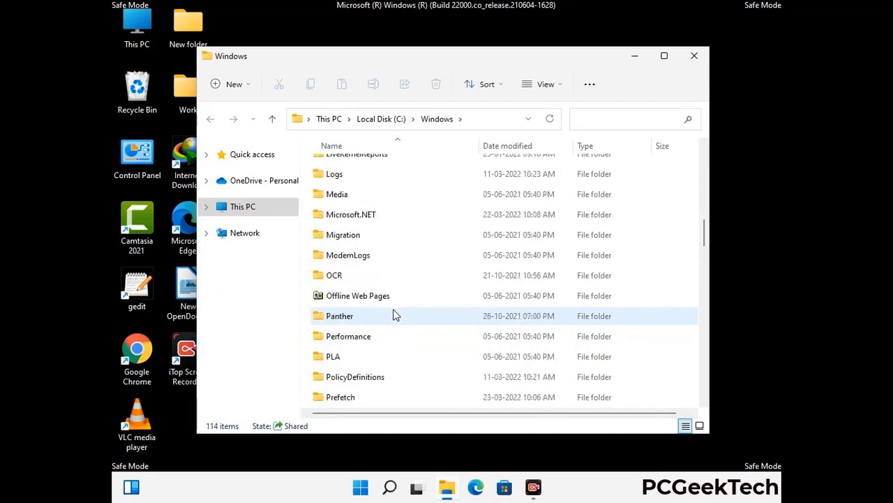
pyautogui.scroll(-6, 393, 314)
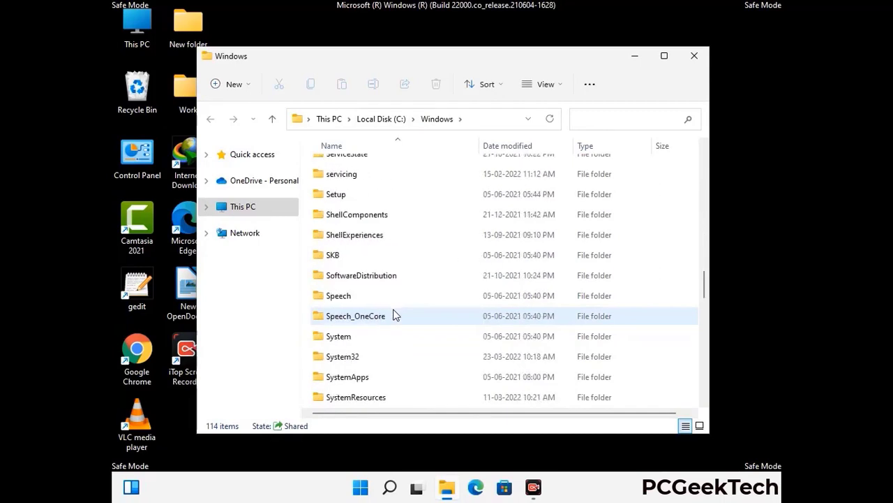
pyautogui.scroll(-7, 393, 316)
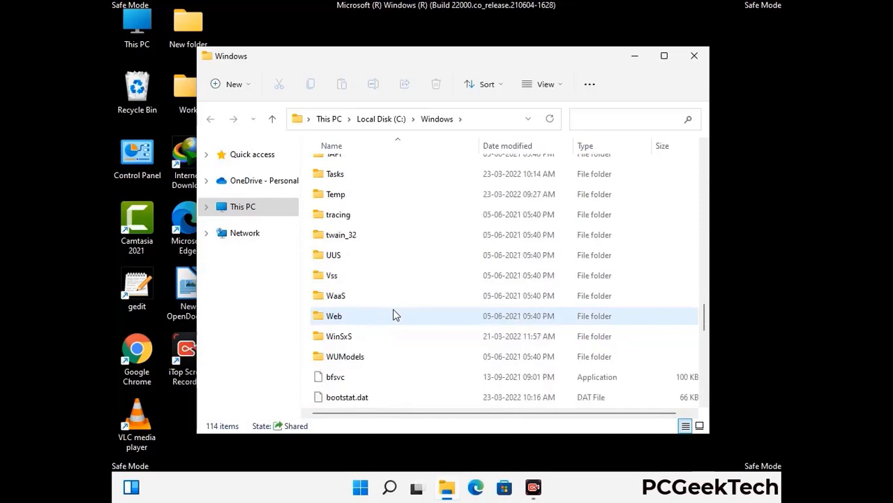
pyautogui.scroll(-7, 393, 316)
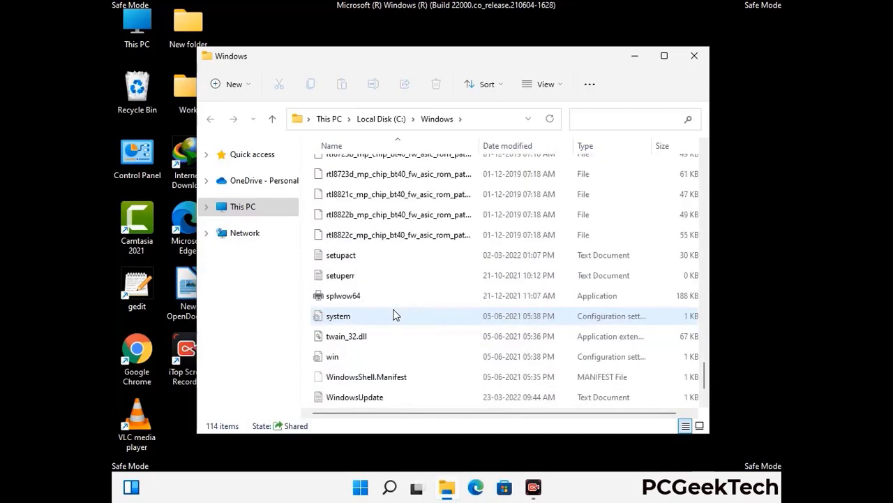
pyautogui.scroll(10, 393, 315)
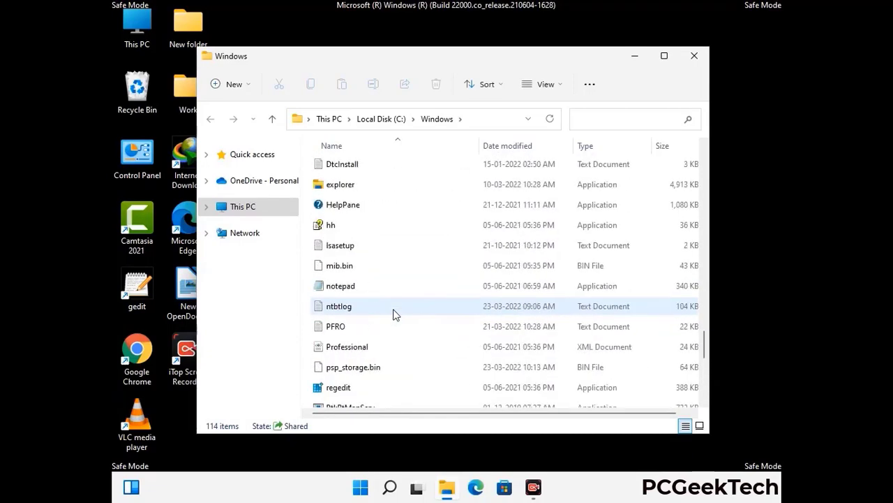
pyautogui.scroll(3, 393, 316)
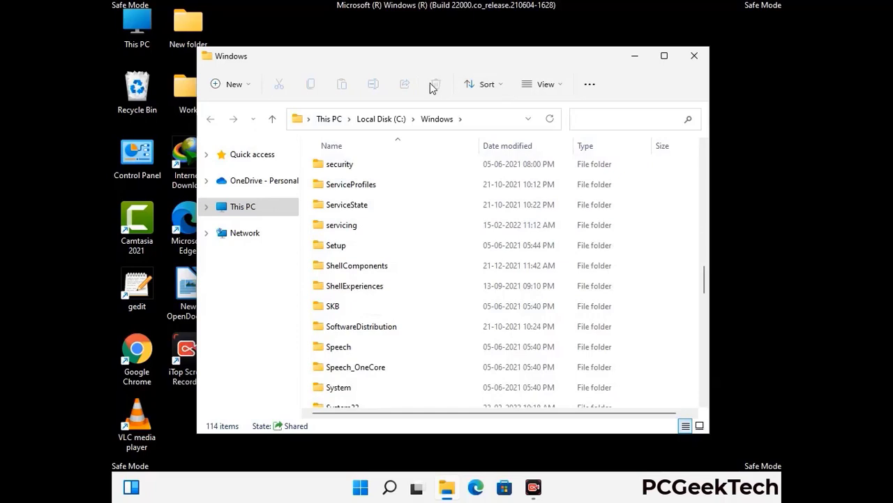
pyautogui.click(699, 58)
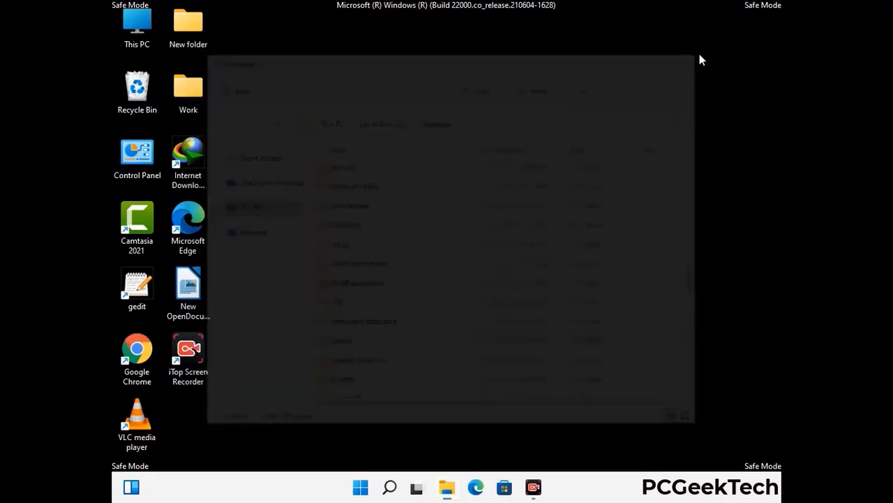
# - Run %temp%, select all items in AppData\Local\Temp, delete them, and close the folder
pyautogui.press('super+r')
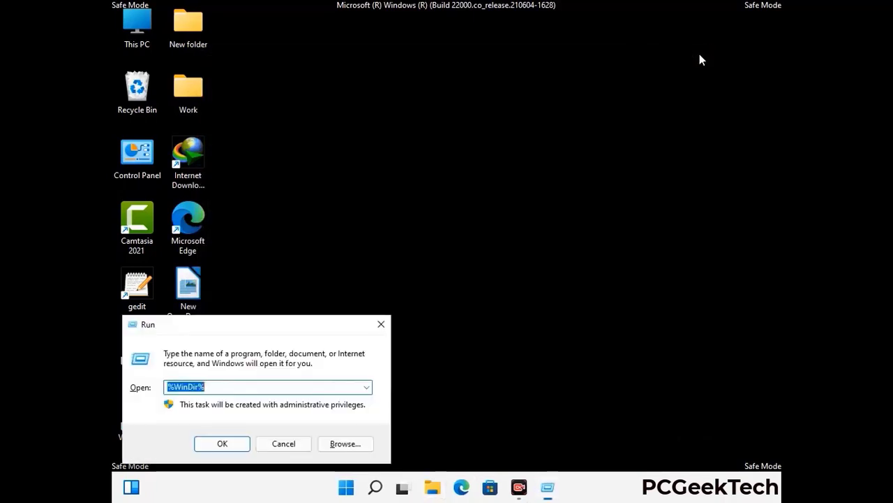
pyautogui.moveTo(297, 330); pyautogui.dragTo(504, 119)
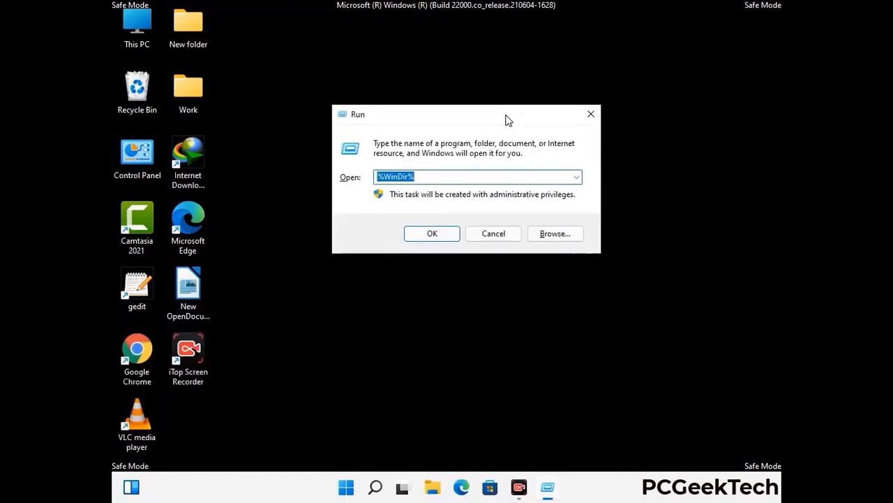
pyautogui.write('%temp%')
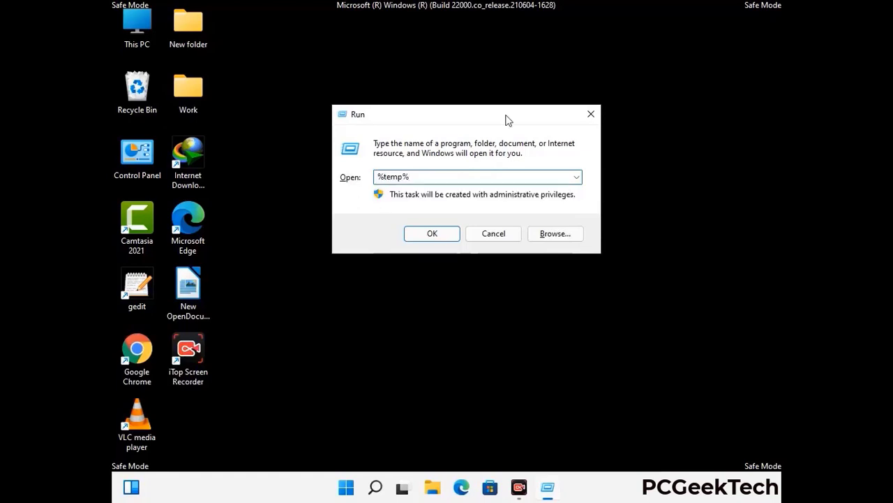
pyautogui.click(445, 232)
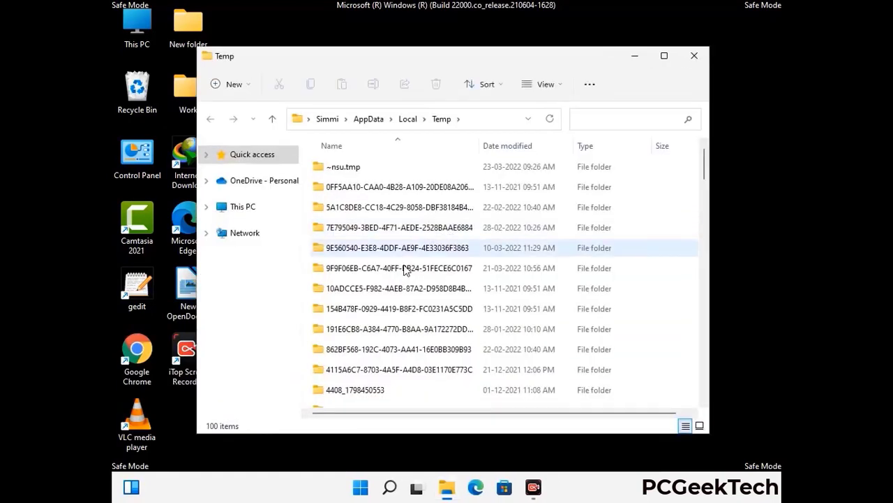
pyautogui.click(404, 270)
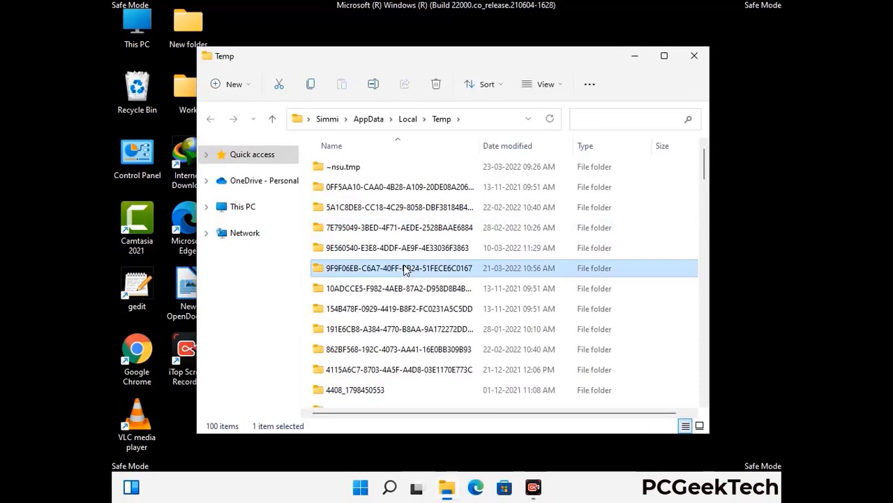
pyautogui.hotkey('ctrl', 'a')
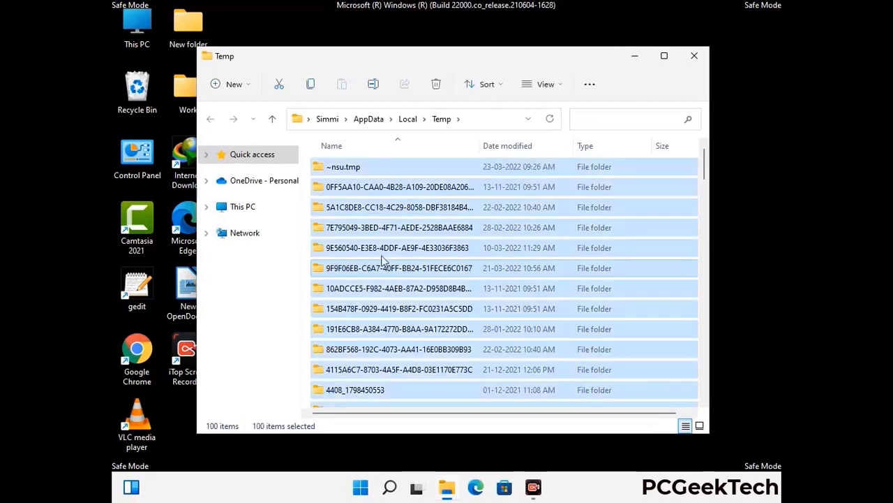
pyautogui.click(440, 86)
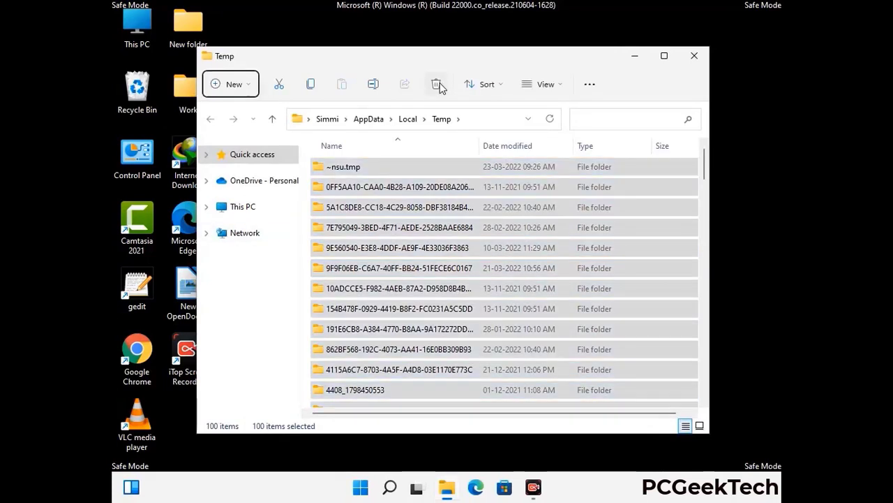
pyautogui.click(694, 56)
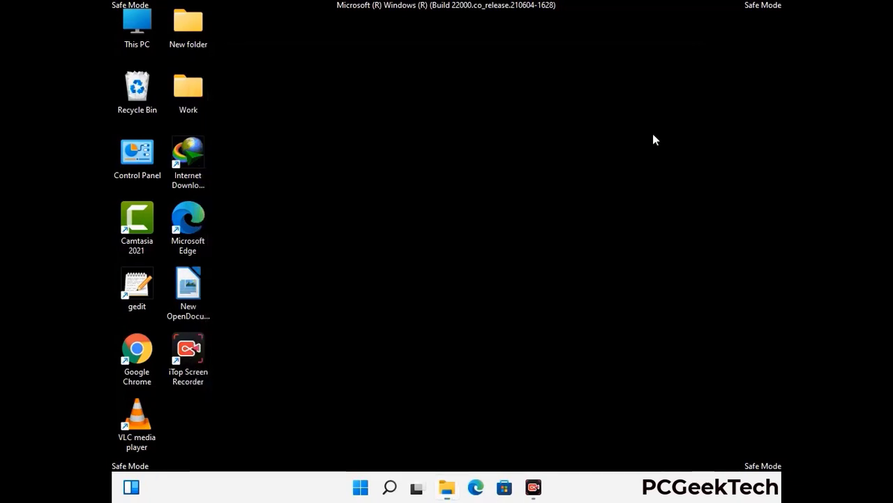
# - Run temp and delete all six items in C:\Windows\Temp, then close the window
pyautogui.press('super+r')
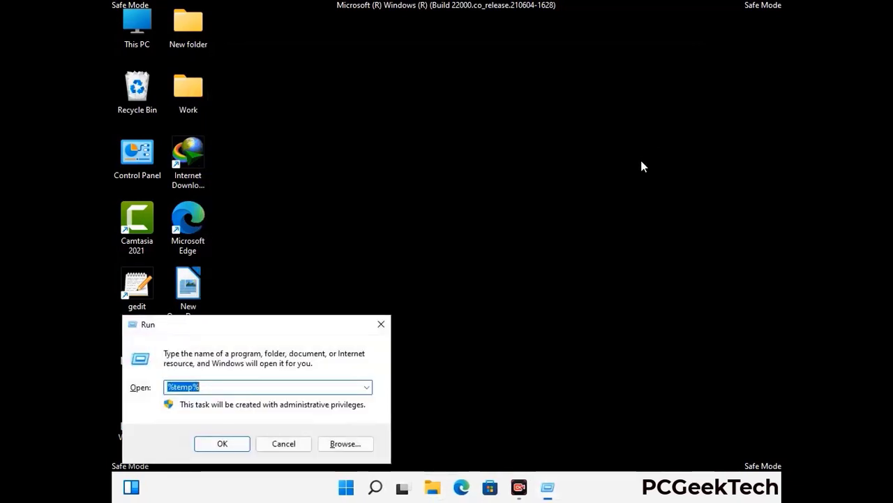
pyautogui.moveTo(304, 321); pyautogui.dragTo(509, 127)
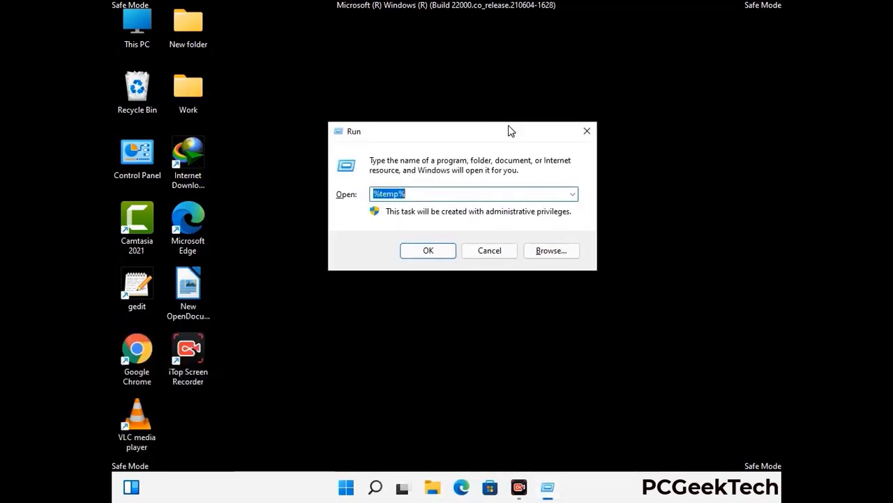
pyautogui.write('temp')
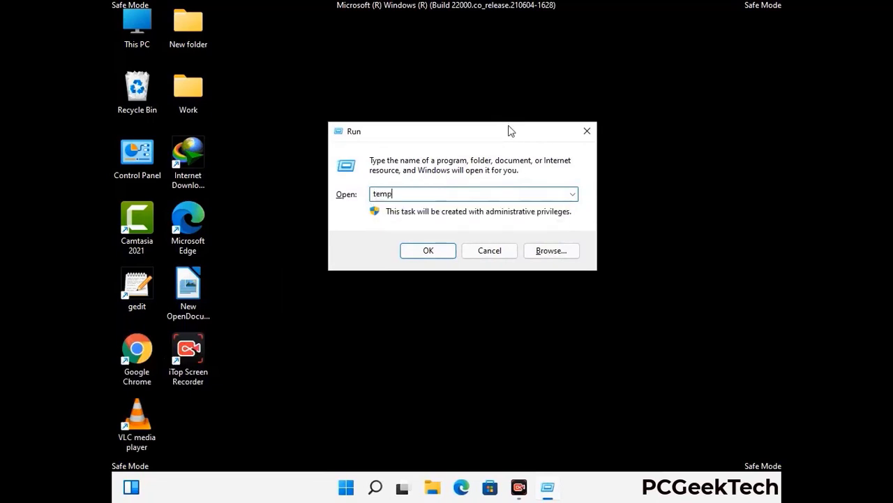
pyautogui.press('Return')
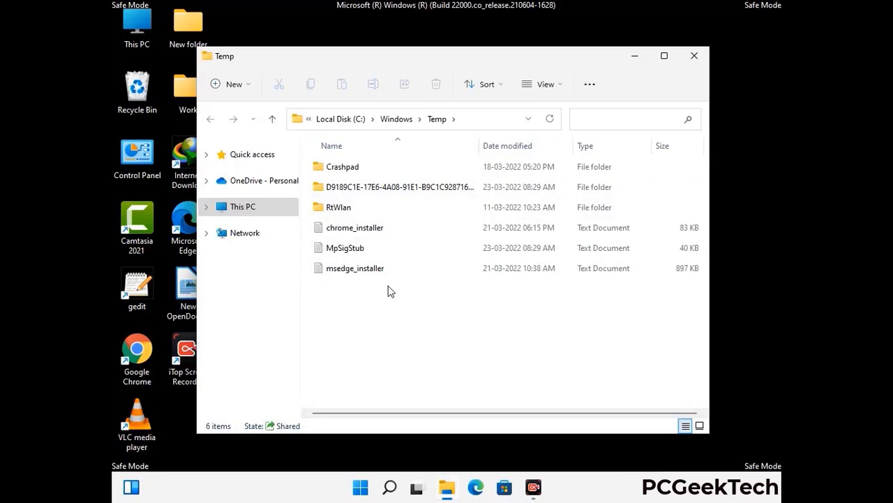
pyautogui.hotkey('ctrl', 'a')
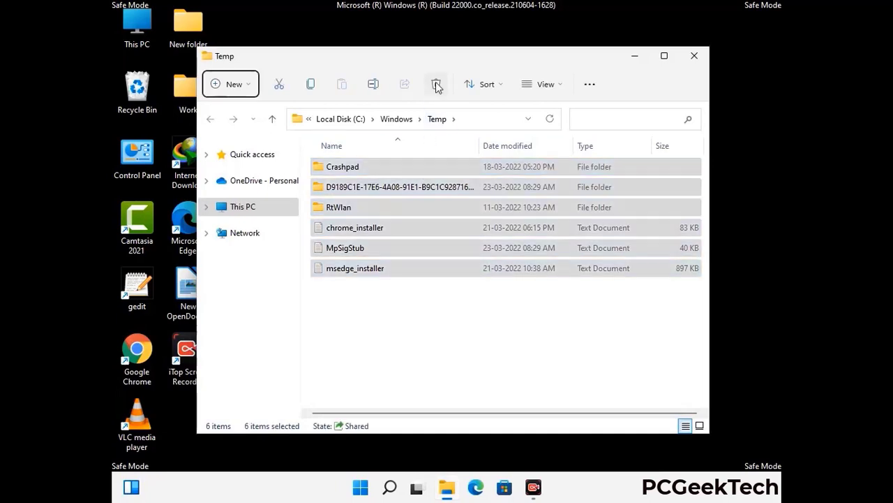
pyautogui.click(436, 84)
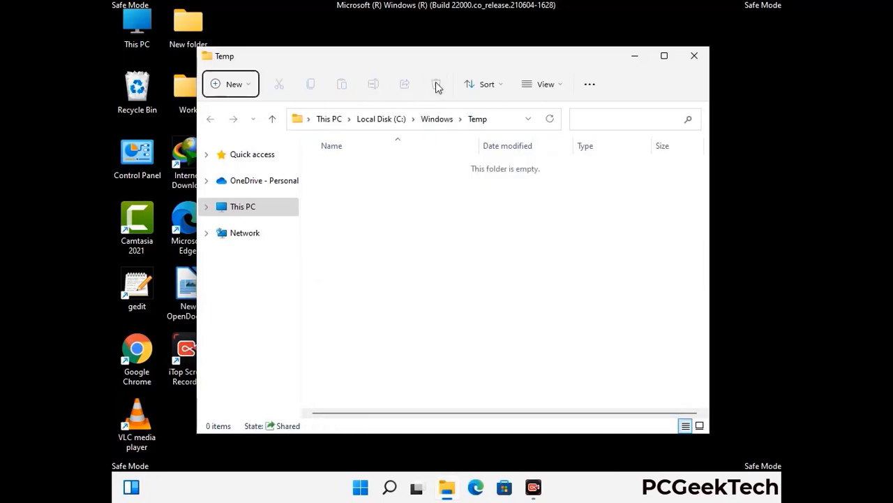
pyautogui.click(696, 59)
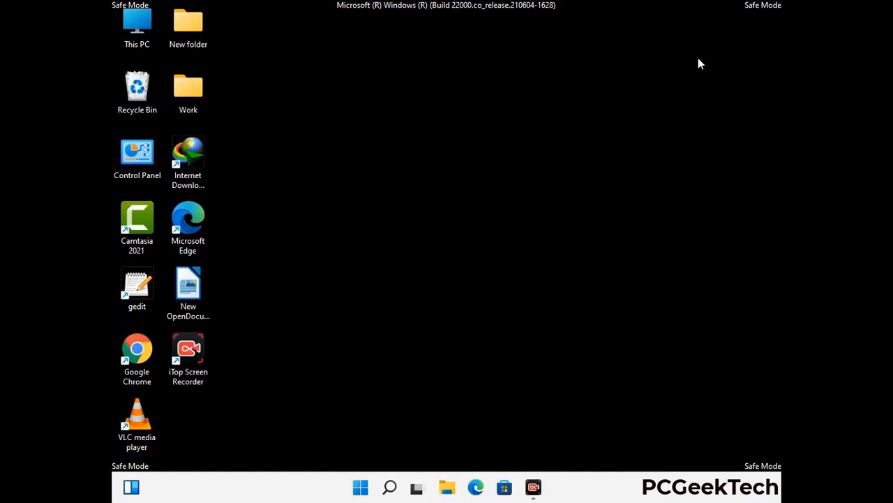
# - Launch Registry Editor by running regedit from the Run box
pyautogui.press('super+r')
pyautogui.moveTo(271, 322); pyautogui.dragTo(465, 112)
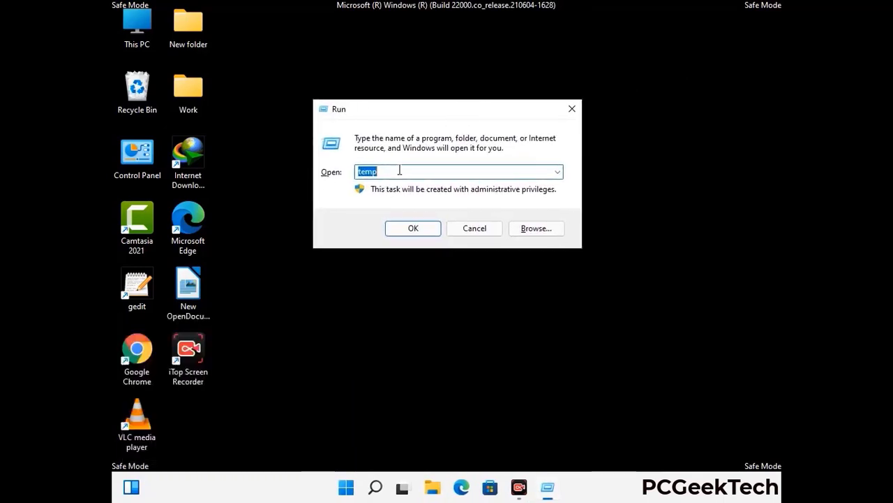
pyautogui.write('regedit')
pyautogui.press('Return')
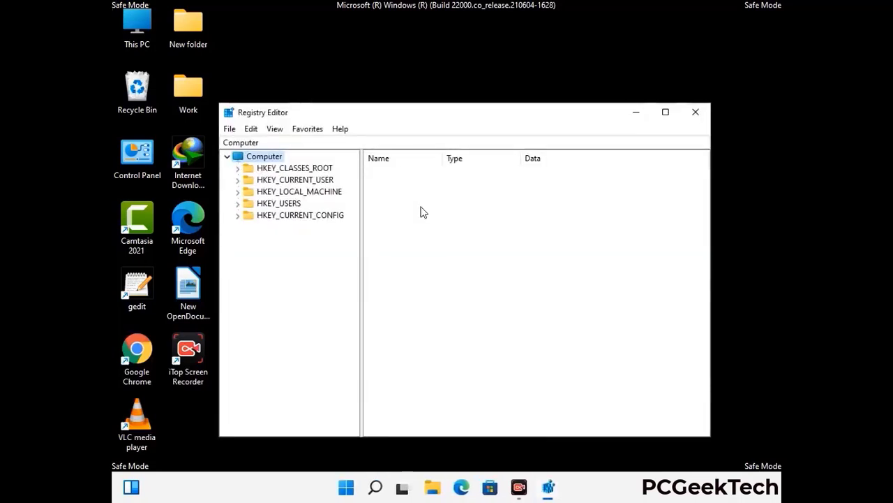
# - Expand HKEY_CURRENT_USER > Software > Microsoft in the registry tree
pyautogui.click(299, 191)
pyautogui.click(237, 179)
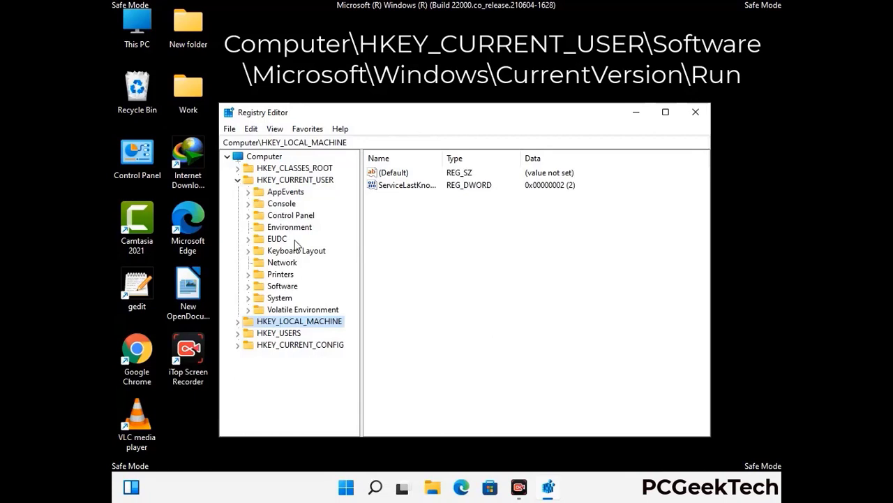
pyautogui.click(278, 288)
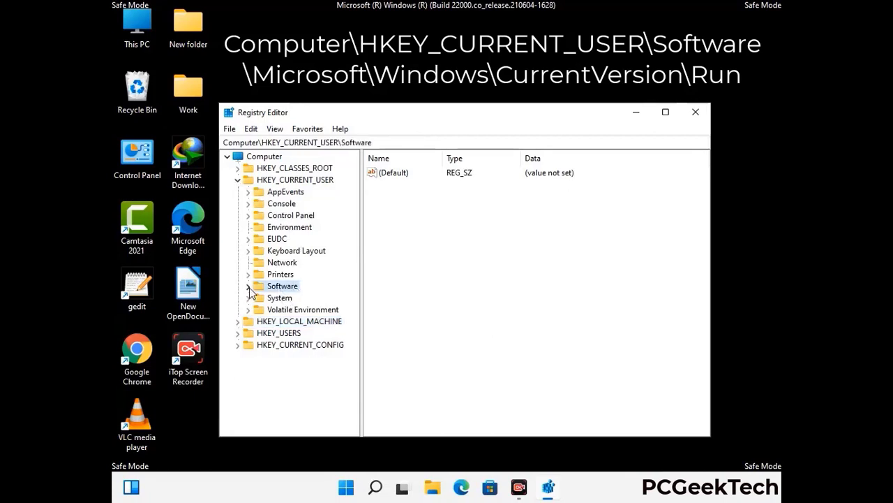
pyautogui.click(248, 287)
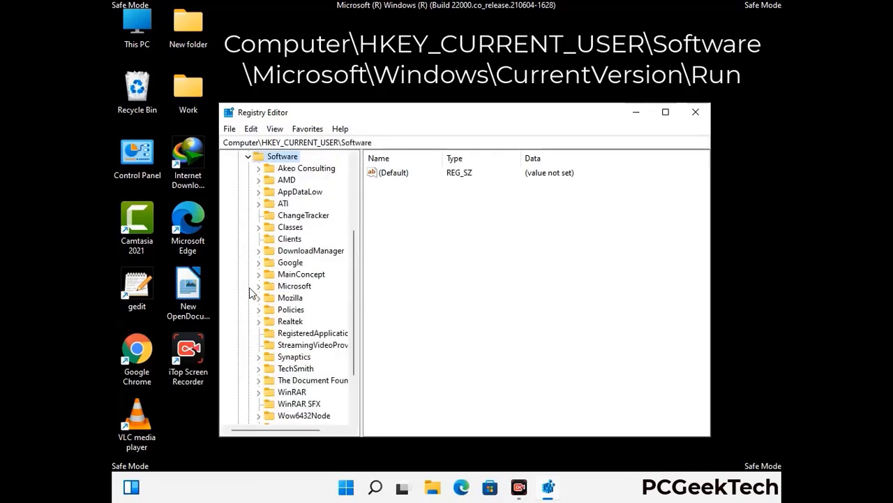
pyautogui.doubleClick(291, 287)
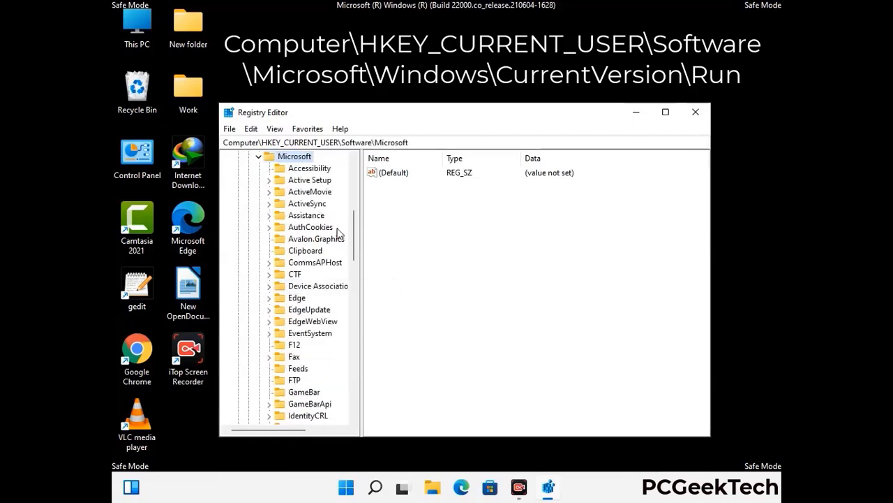
# - Go through Windows > CurrentVersion and select the Run key to view its startup values
pyautogui.scroll(-2, 323, 305)
pyautogui.scroll(-2, 323, 305)
pyautogui.scroll(-1, 323, 305)
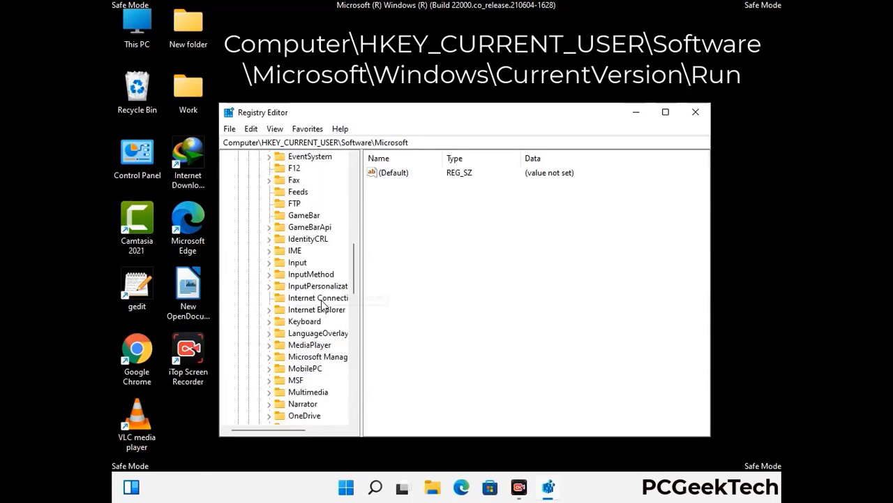
pyautogui.scroll(-2, 324, 305)
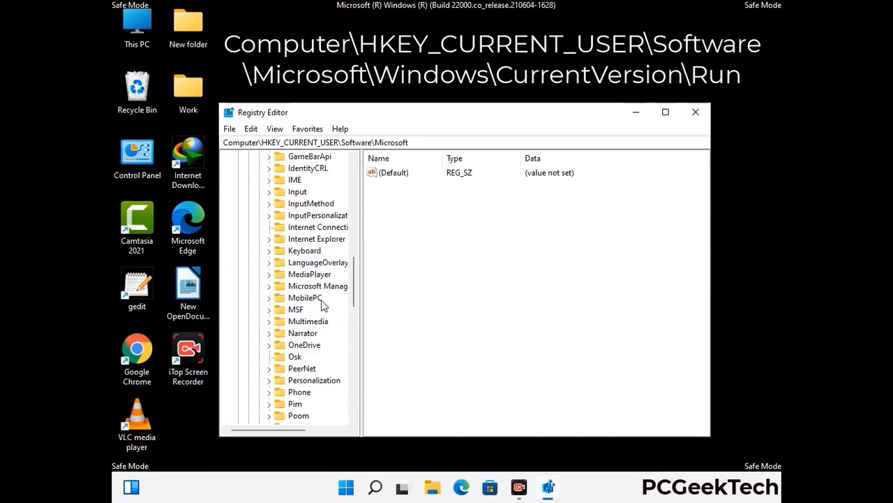
pyautogui.scroll(-7, 323, 305)
pyautogui.scroll(-3, 323, 305)
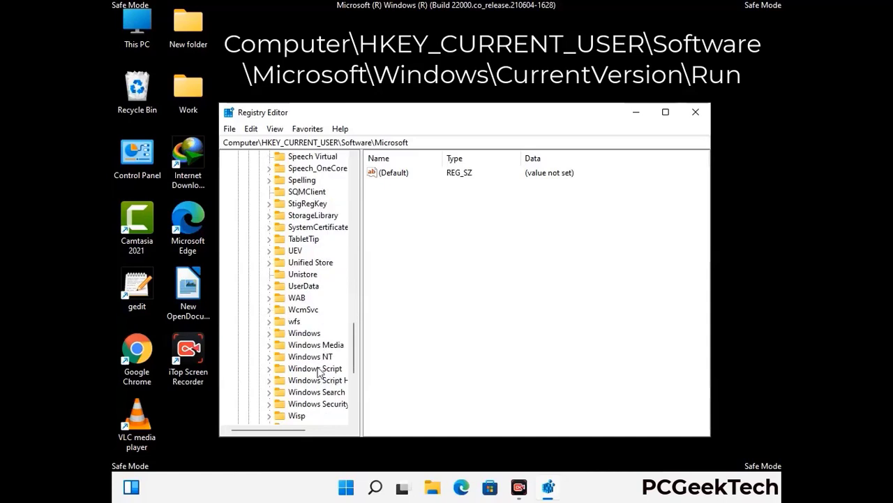
pyautogui.doubleClick(307, 333)
pyautogui.scroll(-1, 324, 327)
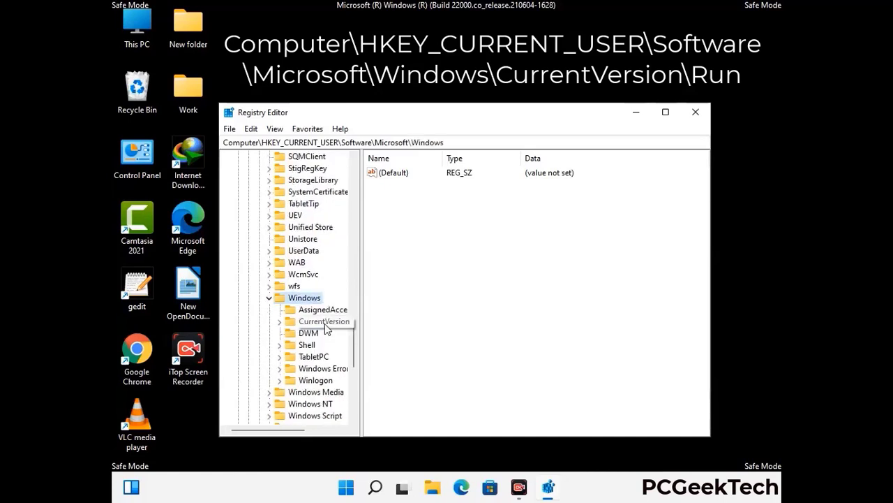
pyautogui.doubleClick(325, 323)
pyautogui.scroll(-5, 322, 308)
pyautogui.scroll(-4, 320, 304)
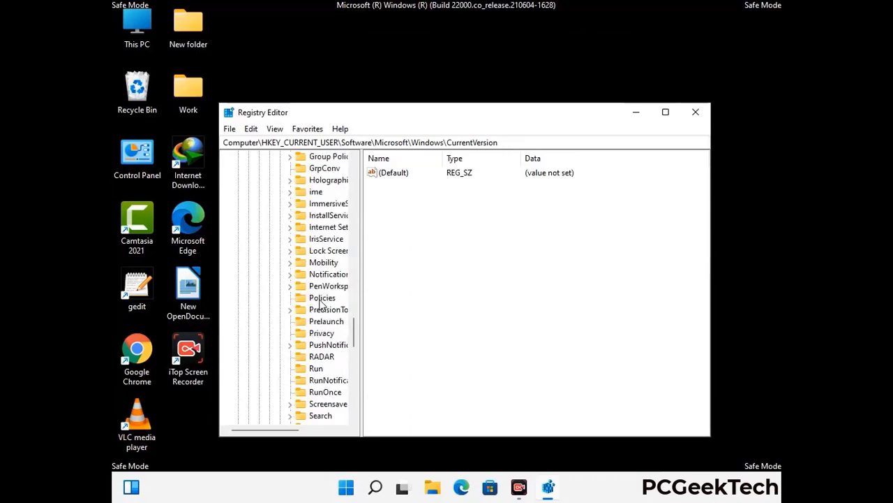
pyautogui.scroll(-1, 321, 302)
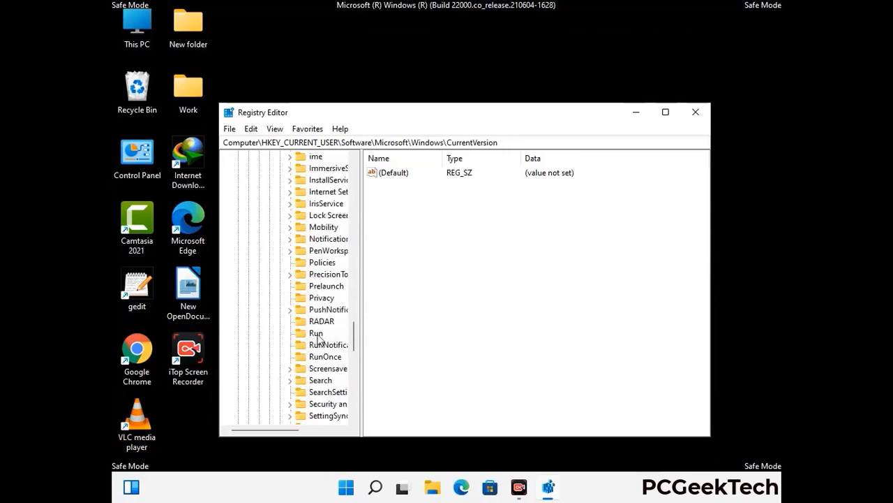
pyautogui.click(316, 334)
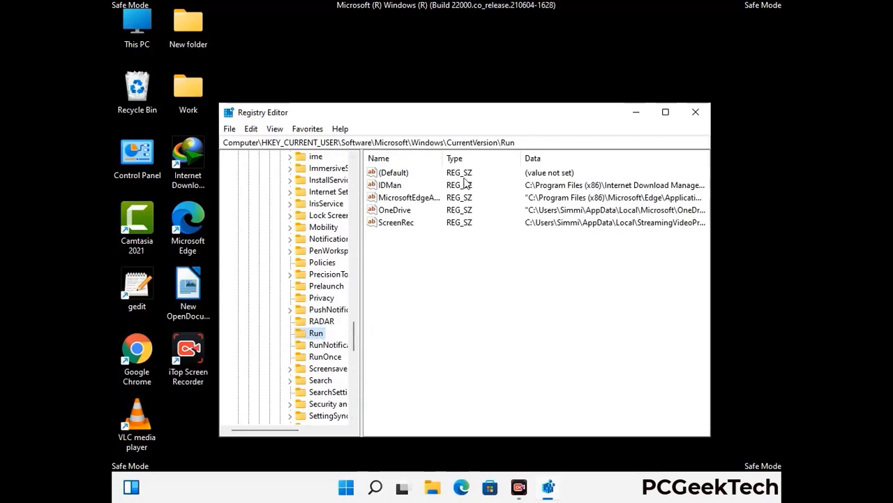
# - Delete the ScreenRec value from the Run key and confirm the deletion
pyautogui.click(394, 224)
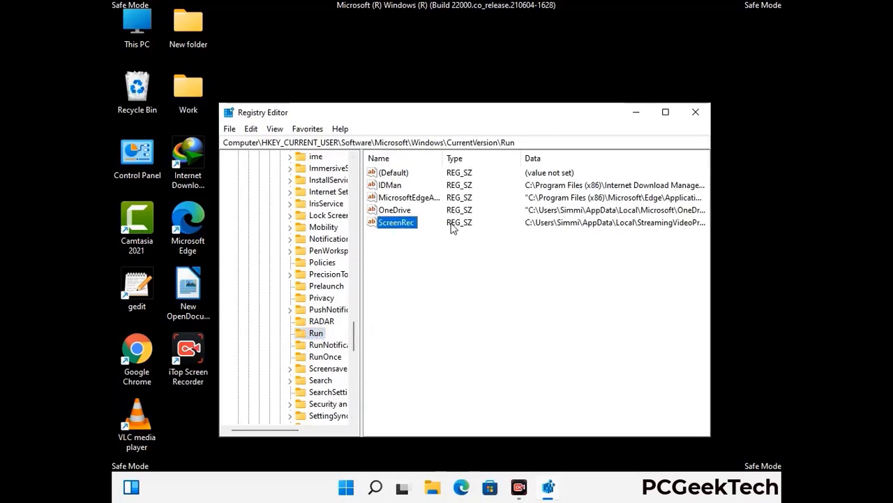
pyautogui.click(402, 223)
pyautogui.rightClick(403, 228)
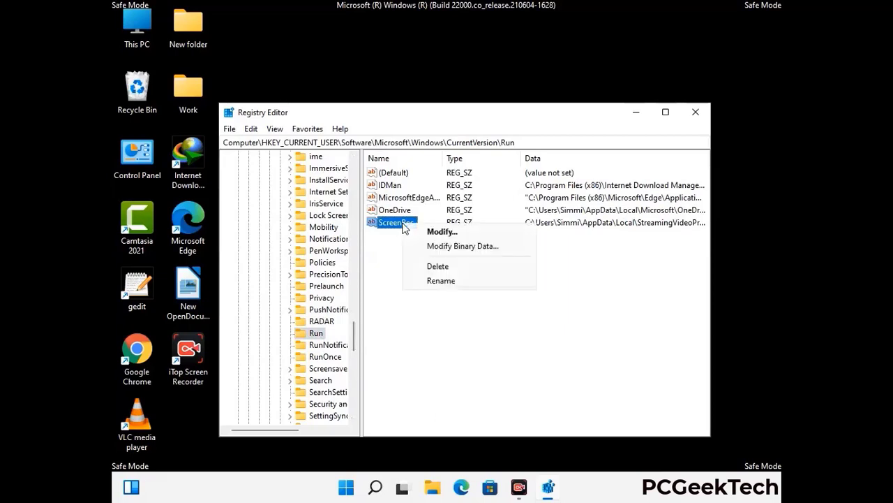
pyautogui.click(429, 266)
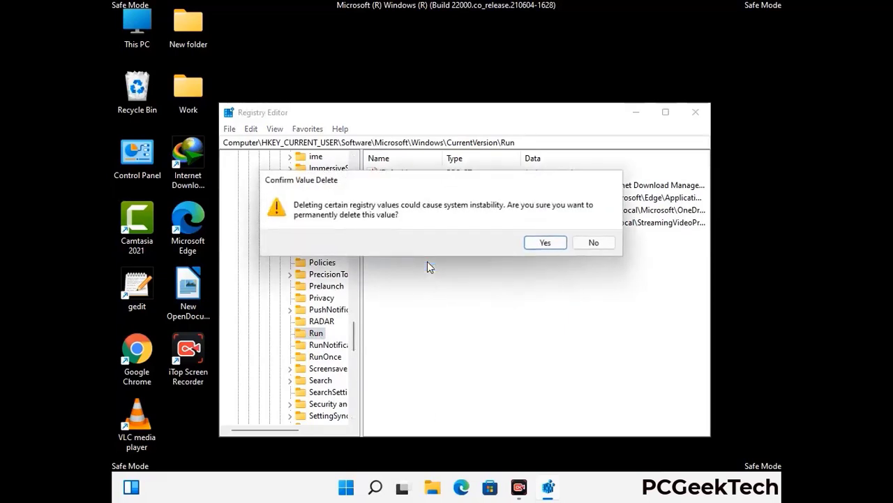
pyautogui.click(546, 242)
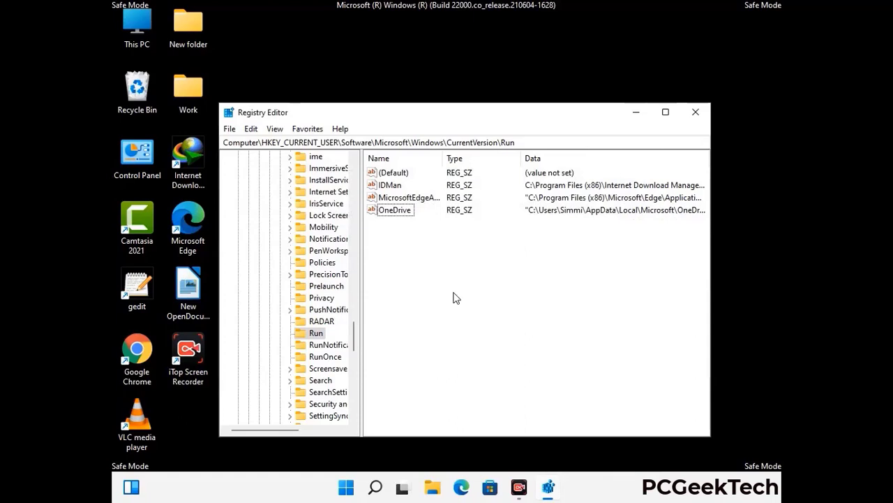
# - Search the registry for 'Virus Nam', cancel the search, then close Registry Editor
pyautogui.hotkey('ctrl', 'f')
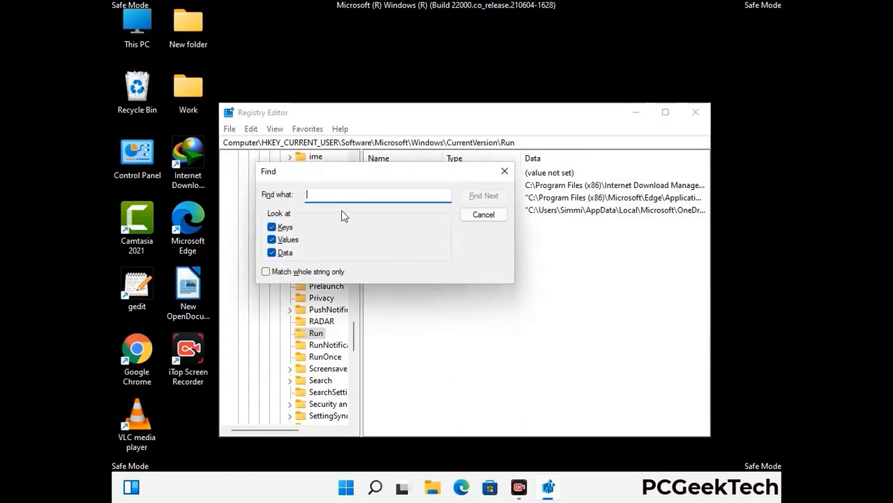
pyautogui.write('Virus Name')
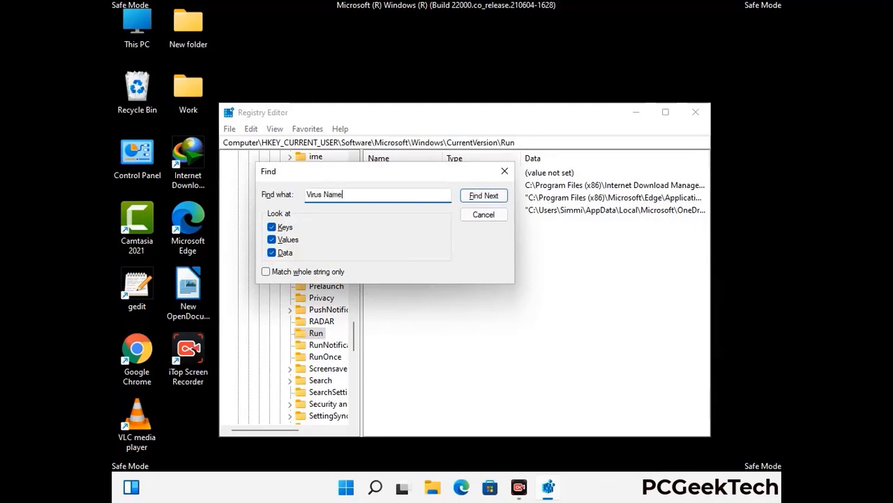
pyautogui.click(474, 199)
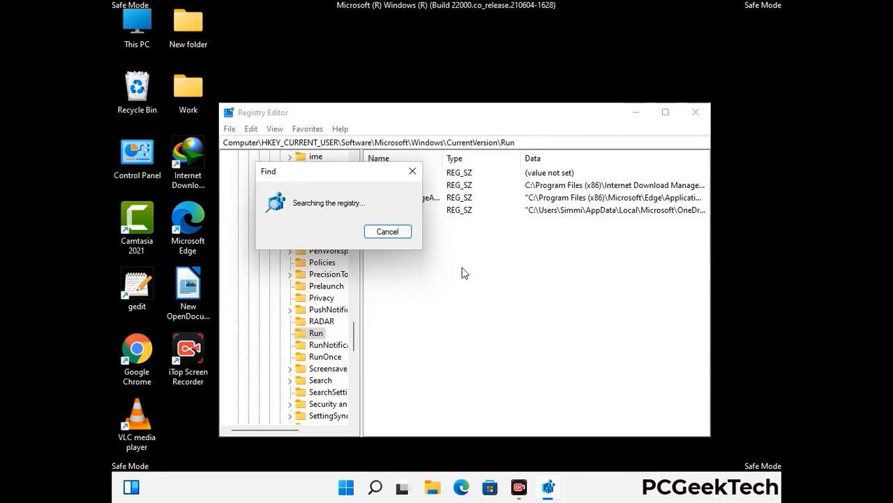
pyautogui.click(413, 172)
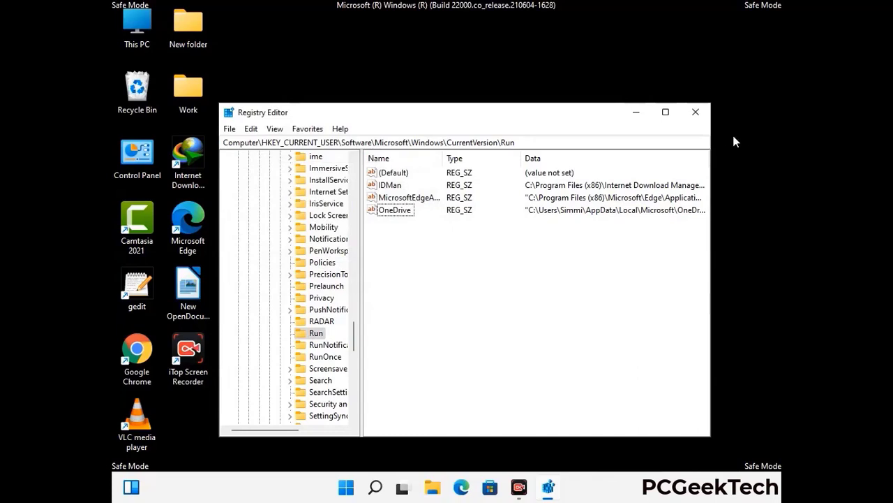
pyautogui.click(696, 113)
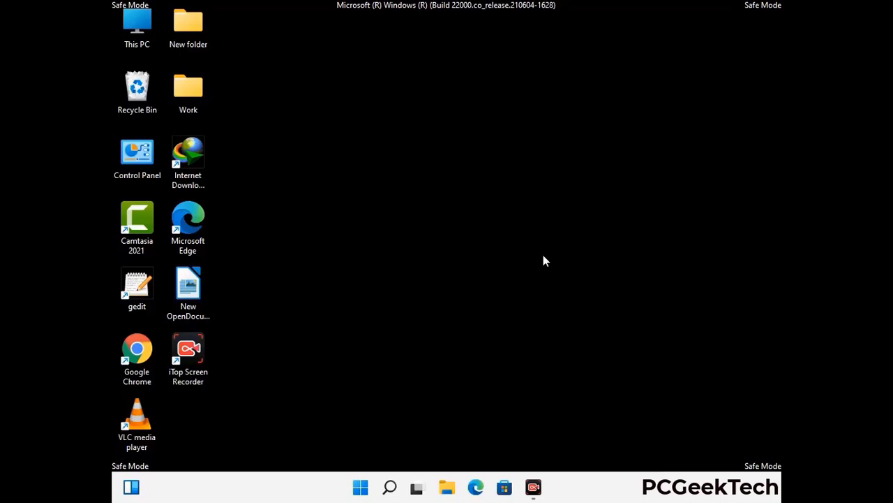
# - Run msconfig and uncheck Safe boot on the Boot tab
pyautogui.press('super+r')
pyautogui.moveTo(259, 323); pyautogui.dragTo(457, 139)
pyautogui.write('ms')
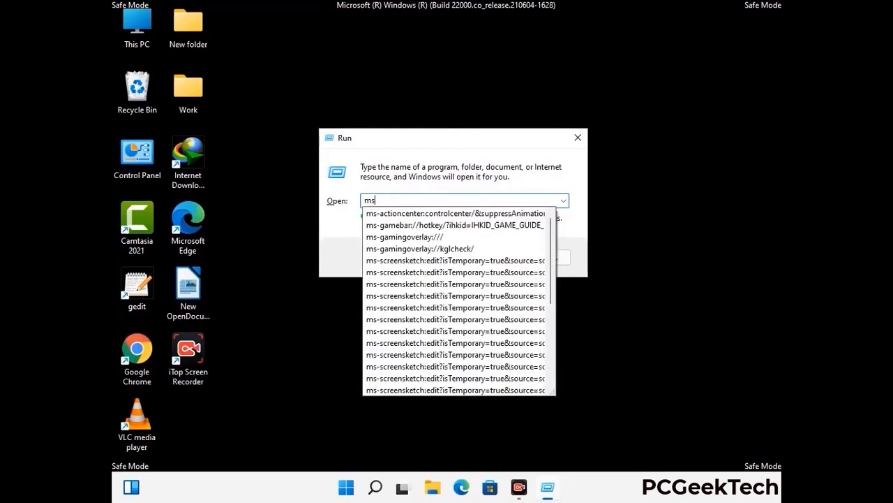
pyautogui.write('config')
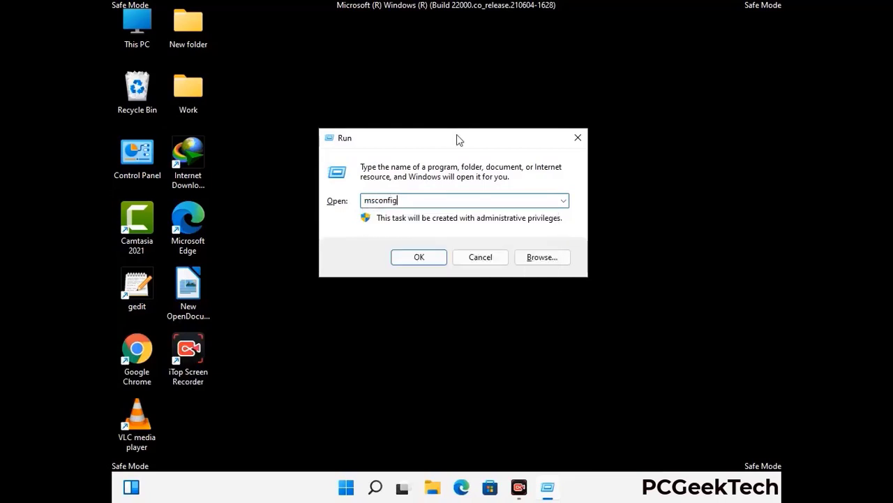
pyautogui.click(413, 257)
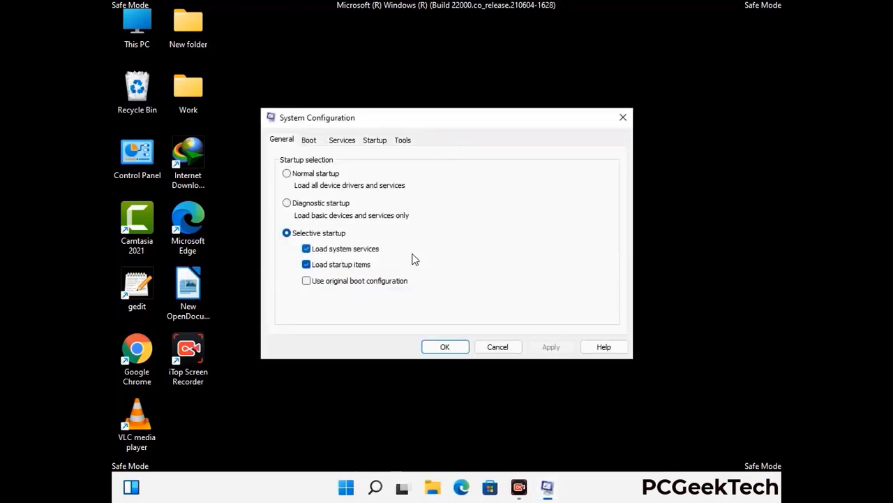
pyautogui.click(309, 140)
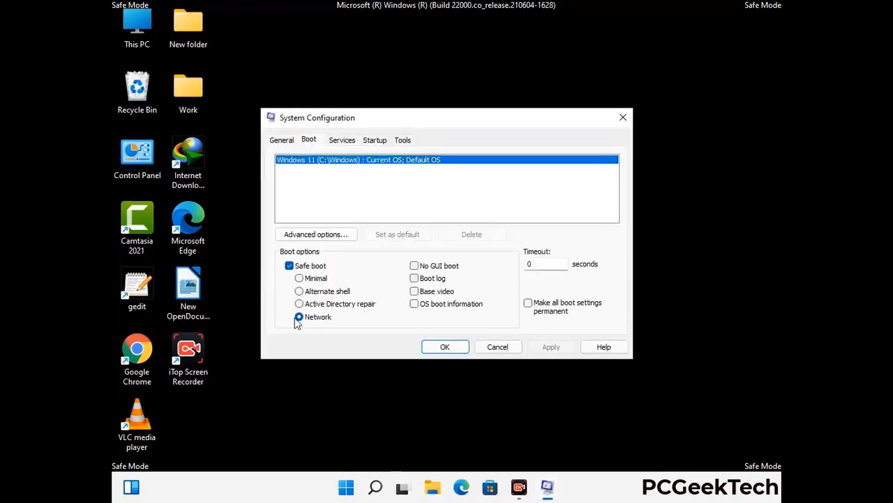
pyautogui.click(289, 266)
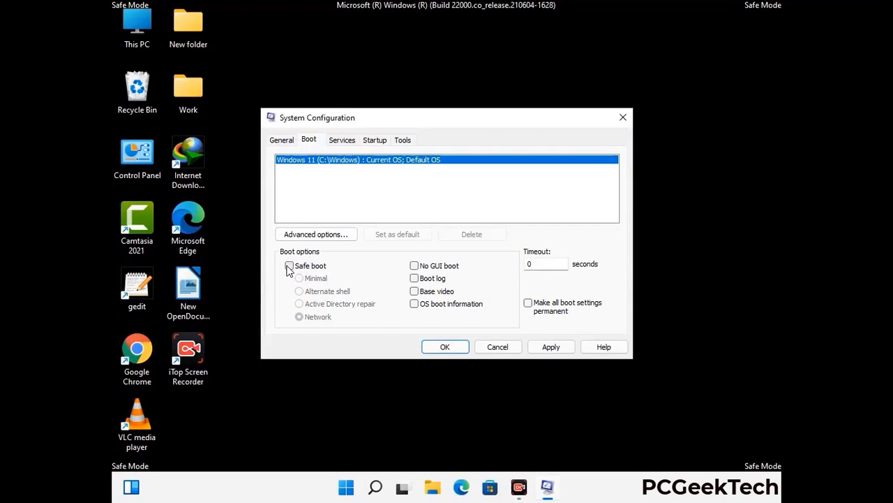